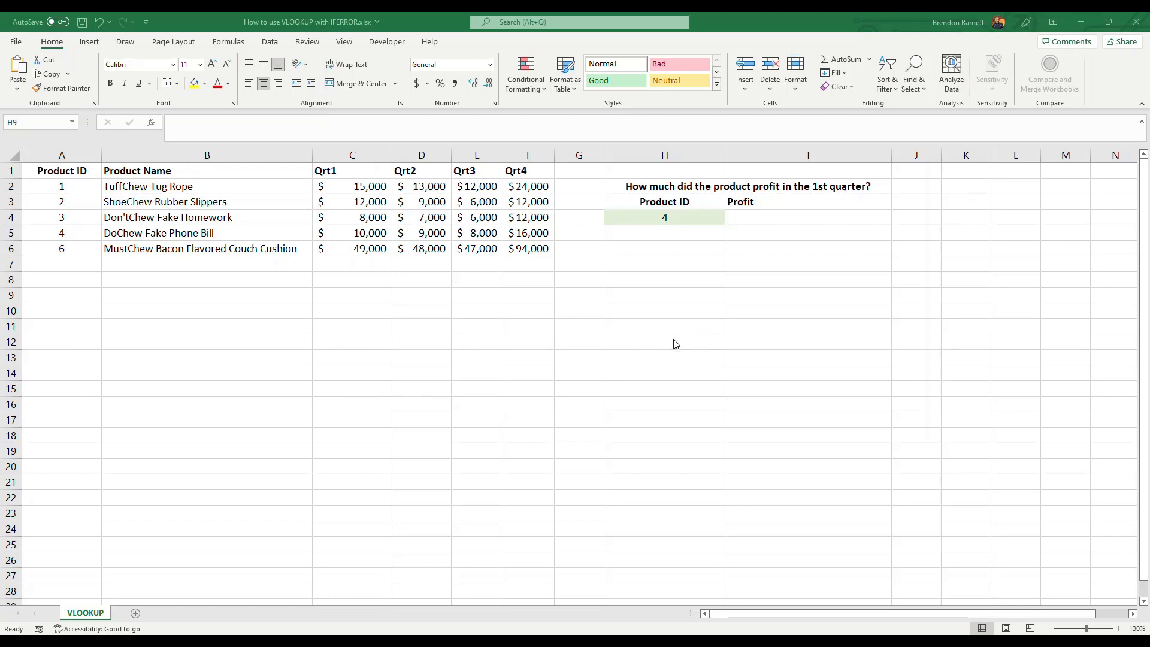
- Write the placeholder formula =IFERROR(what do you wan to do?, what to do if broken?) in Profit cell I4
{"action": "left_click", "coordinate": [755, 220]}
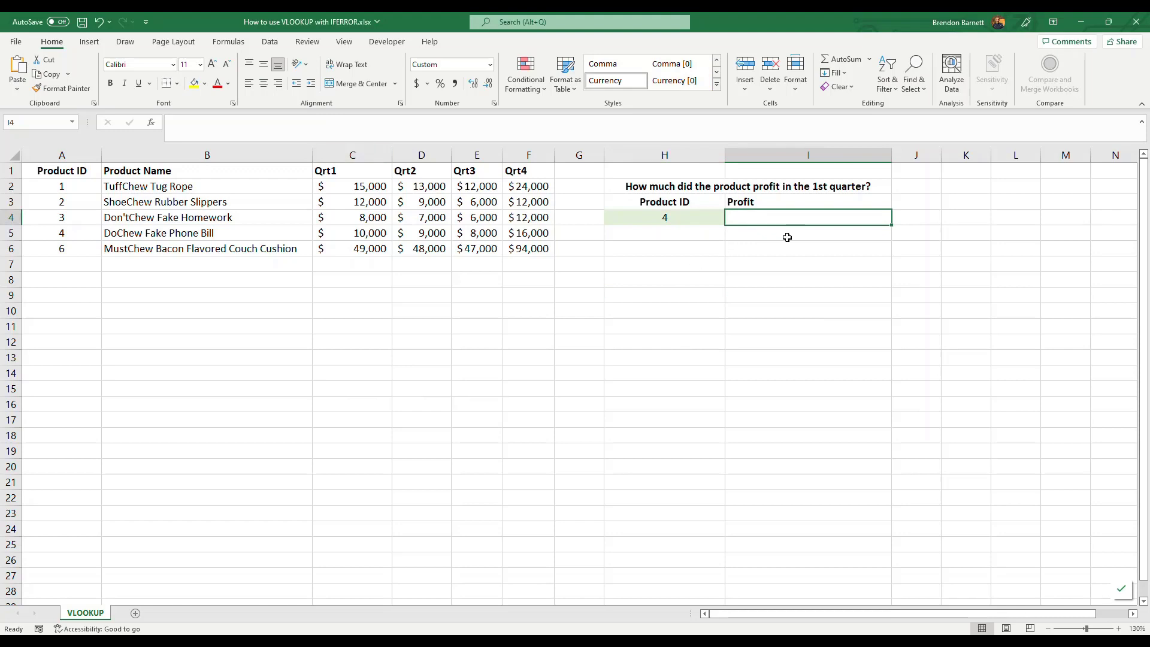
{"action": "type", "text": "=IF"}
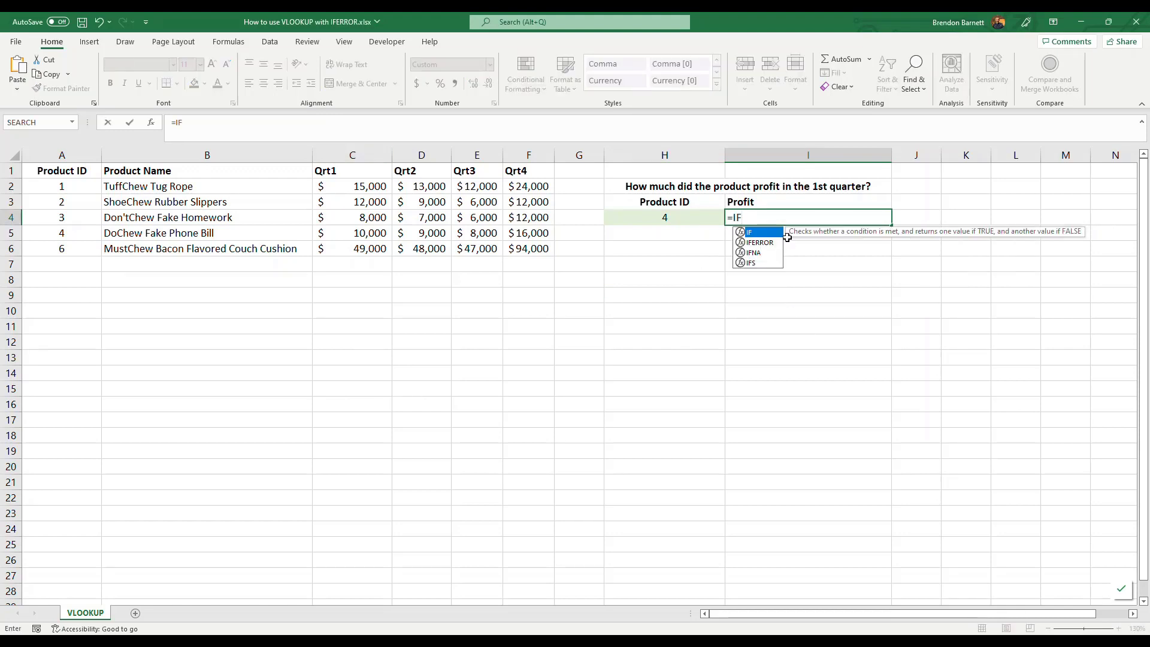
{"action": "type", "text": "ERROR("}
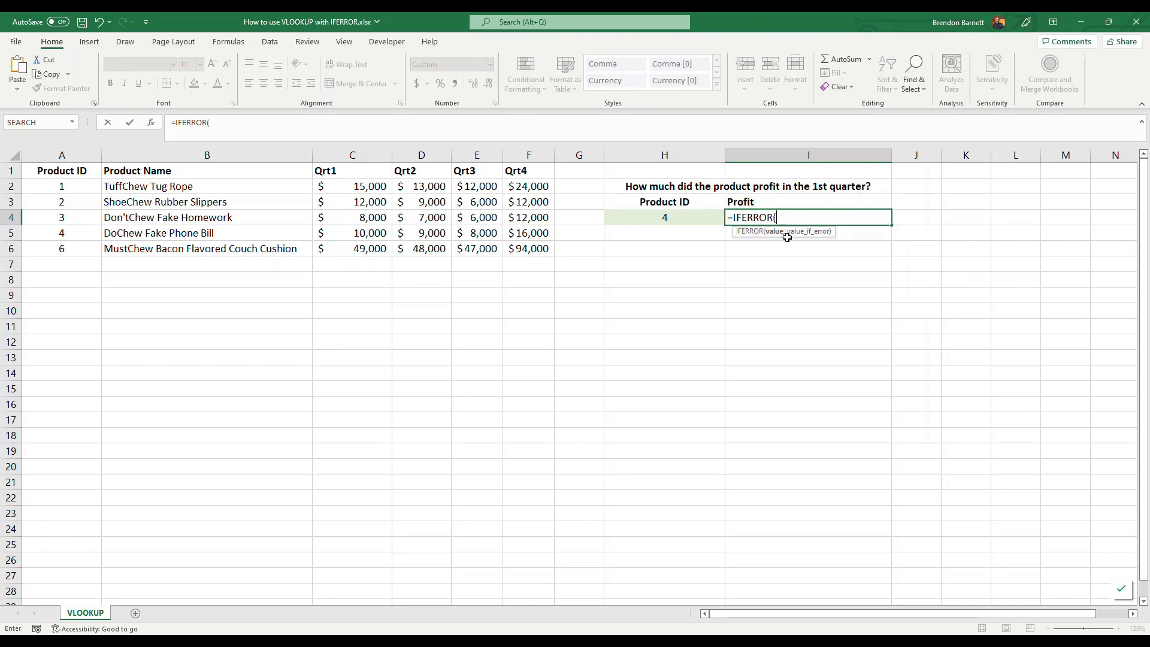
{"action": "type", "text": "what do you wan to do?"}
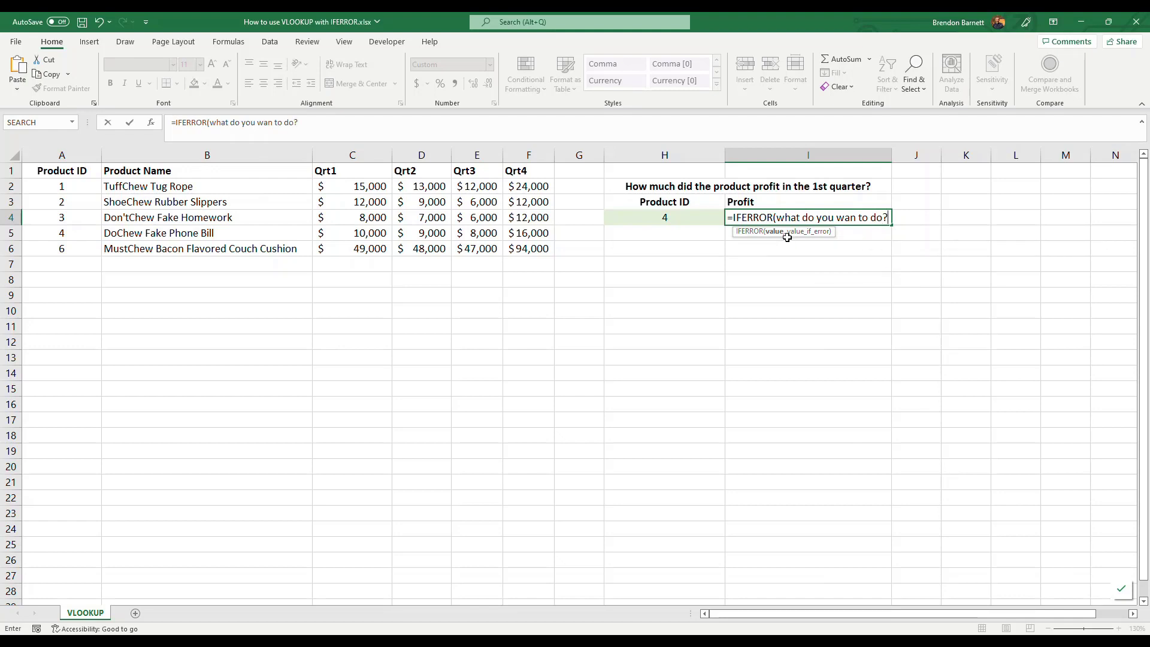
{"action": "type", "text": ", what to d"}
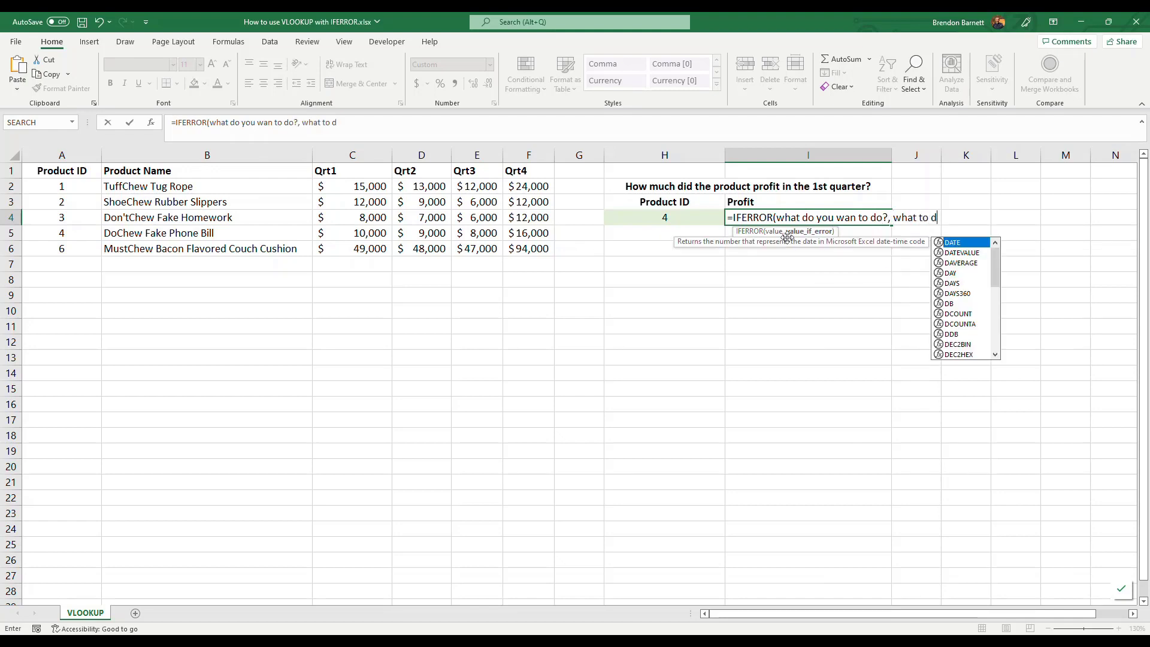
{"action": "type", "text": "o if br"}
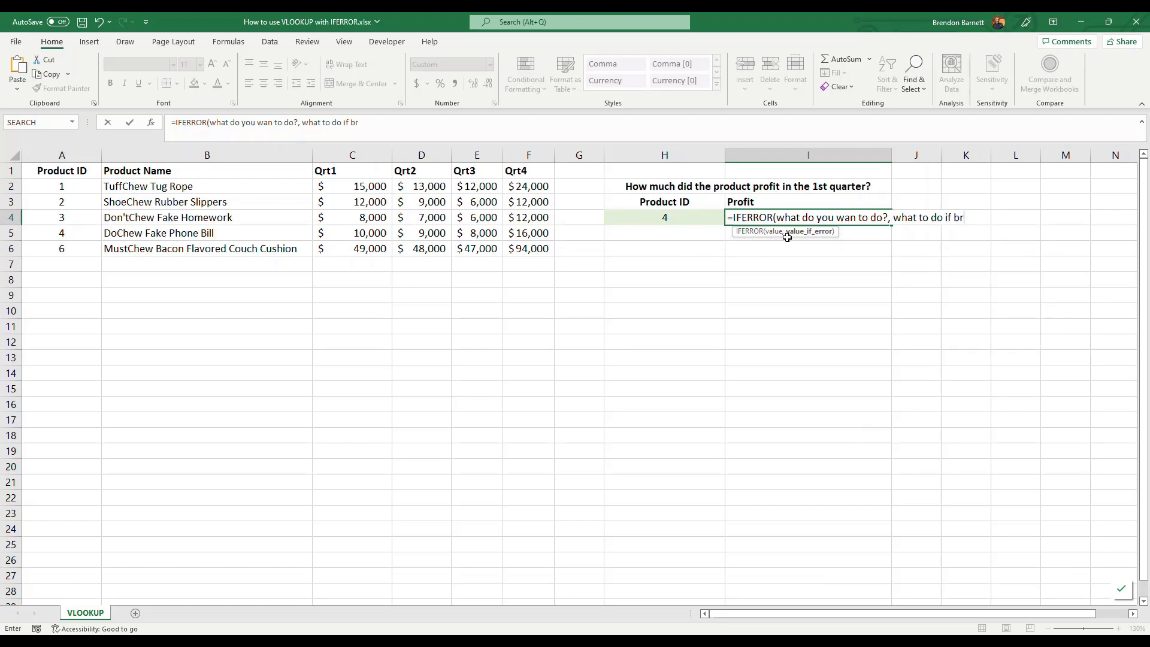
{"action": "type", "text": "oken?)"}
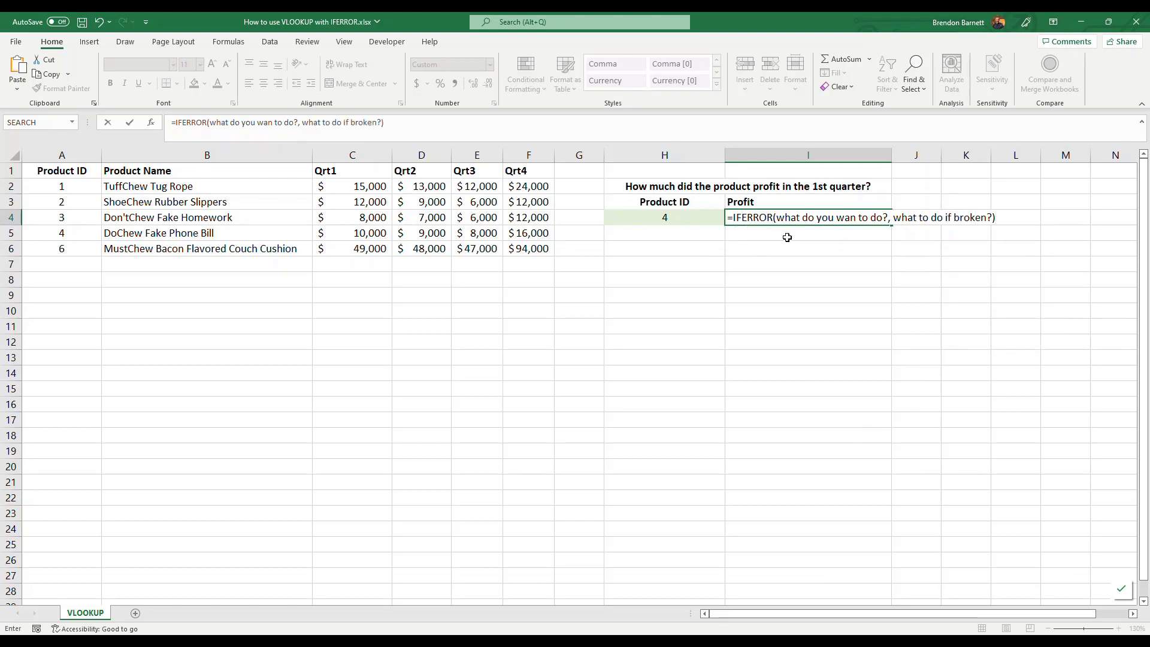
- Add VLOOKUP(H4,A2:F6,3) on a second line below the IFERROR placeholder in cell I4's formula
{"action": "left_click", "coordinate": [427, 137]}
{"action": "left_click", "coordinate": [364, 127]}
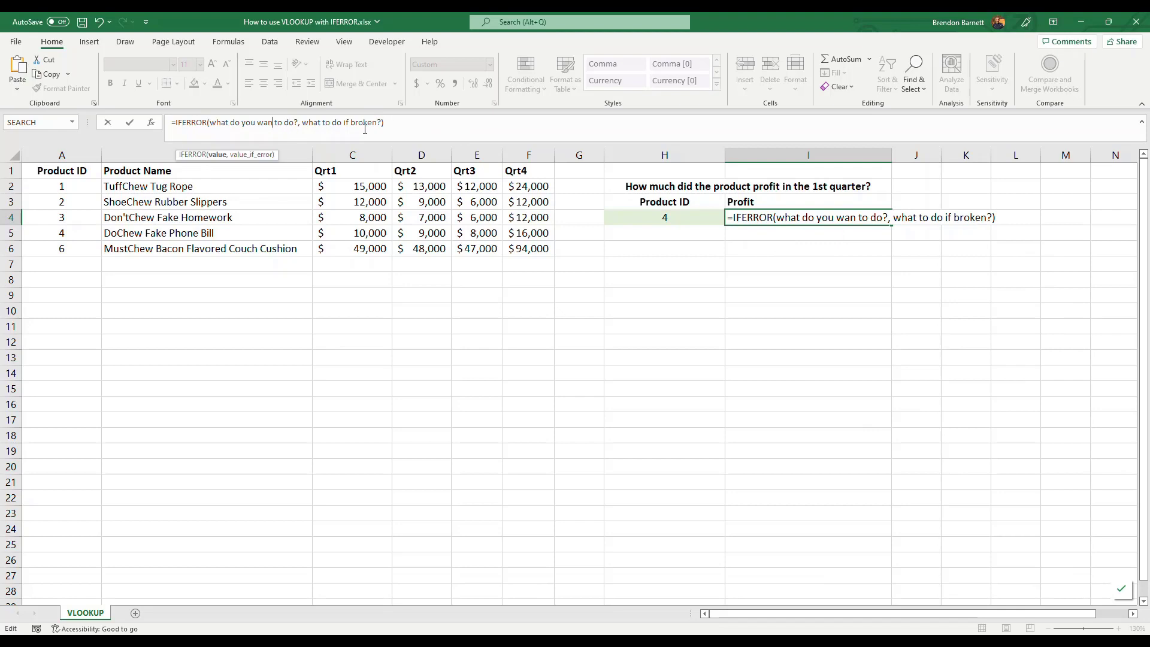
{"action": "left_click", "coordinate": [411, 127]}
{"action": "key", "text": "alt+Return"}
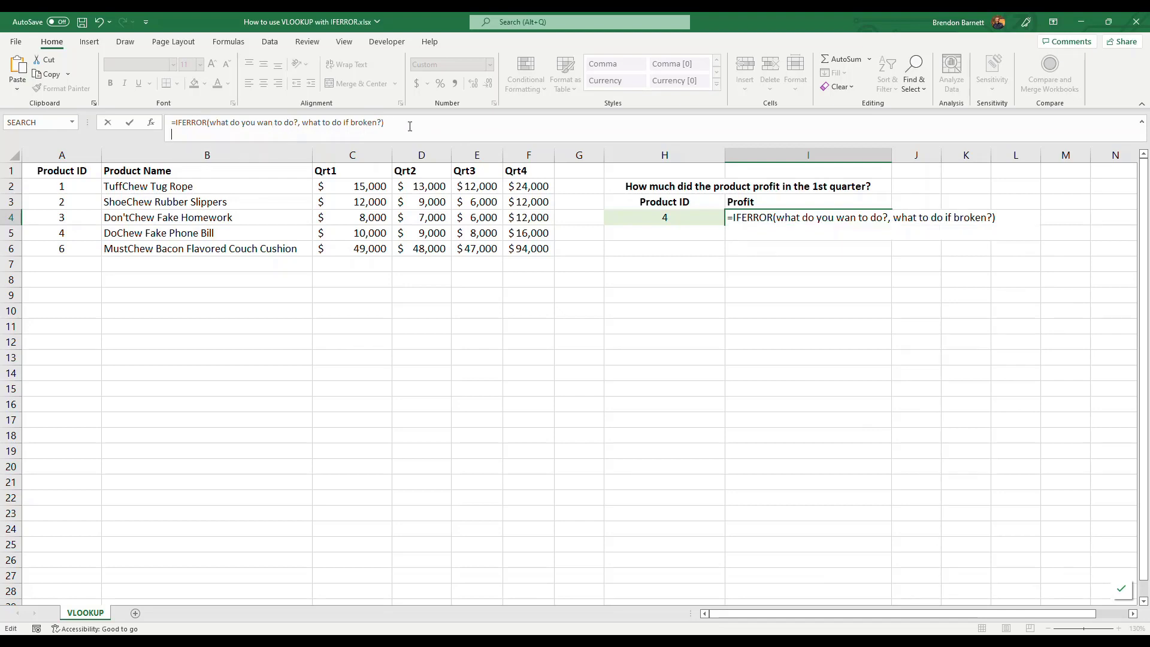
{"action": "type", "text": "VLOOKUP("}
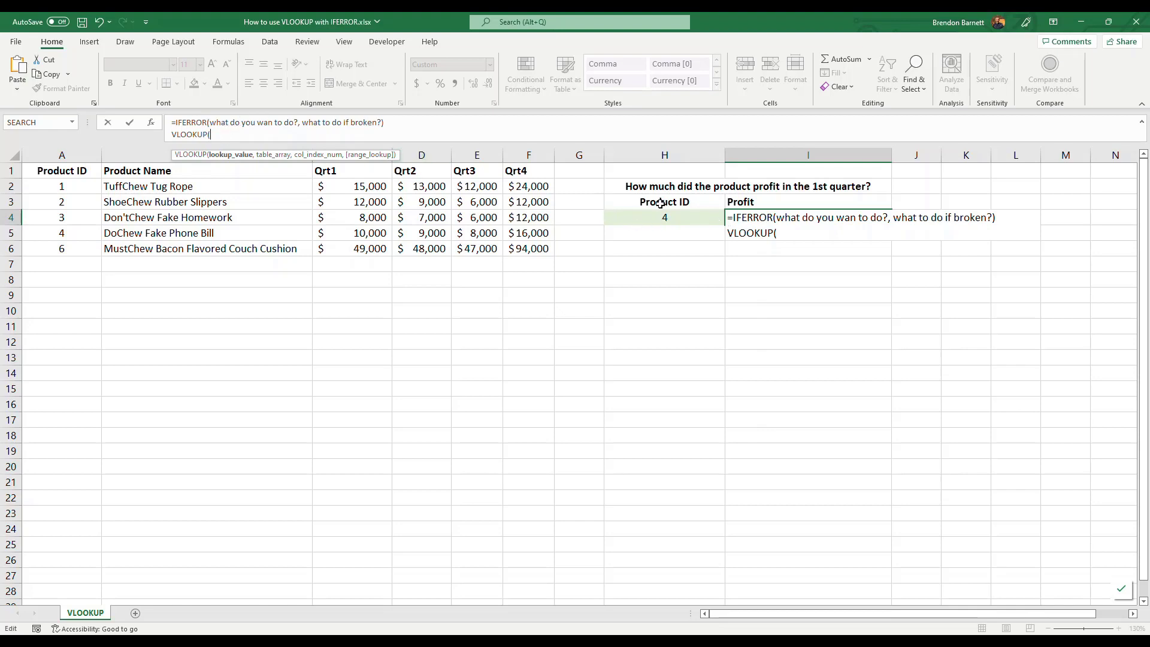
{"action": "type", "text": "H4"}
{"action": "type", "text": ","}
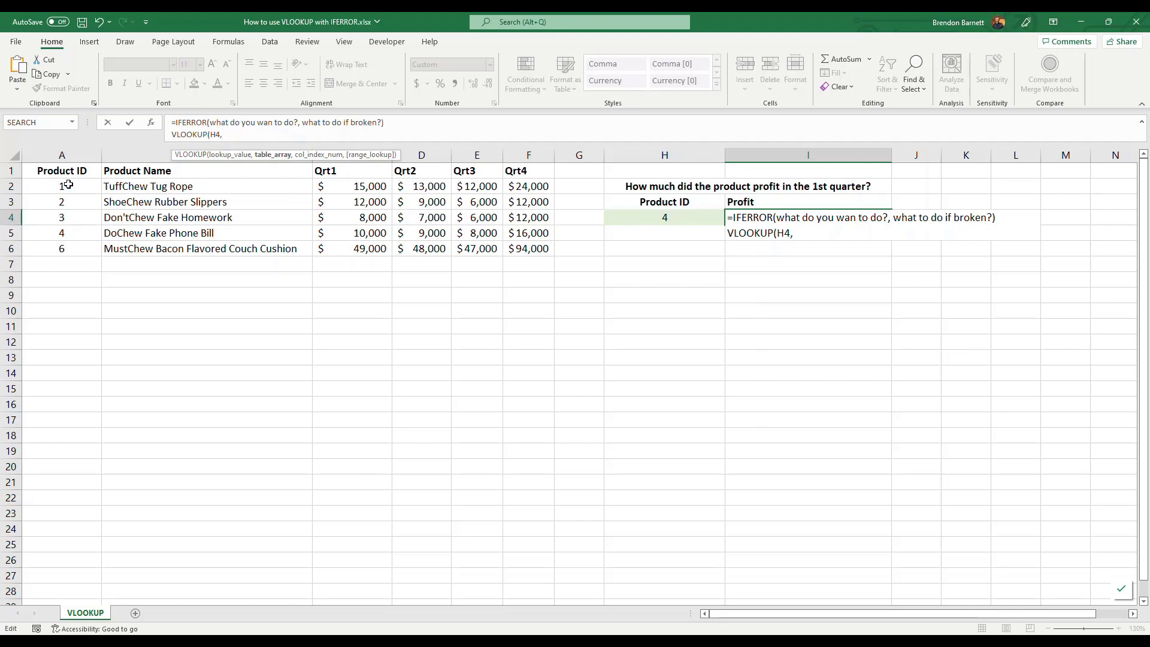
{"action": "left_click_drag", "start_coordinate": [69, 185], "coordinate": [548, 252]}
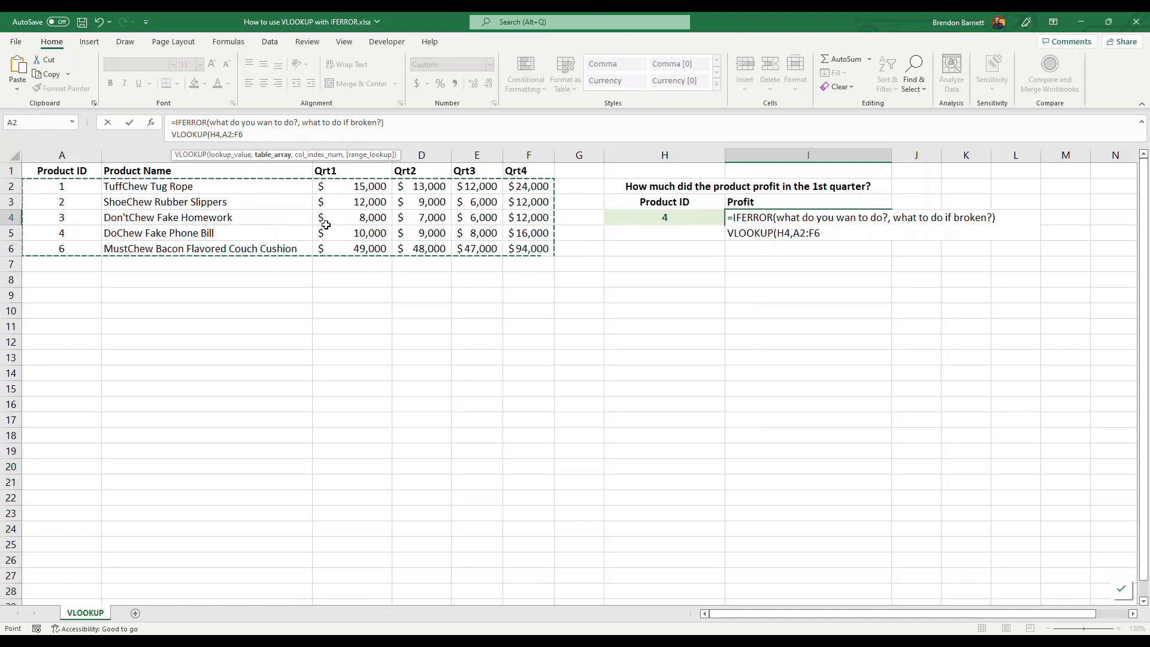
{"action": "type", "text": ",3"}
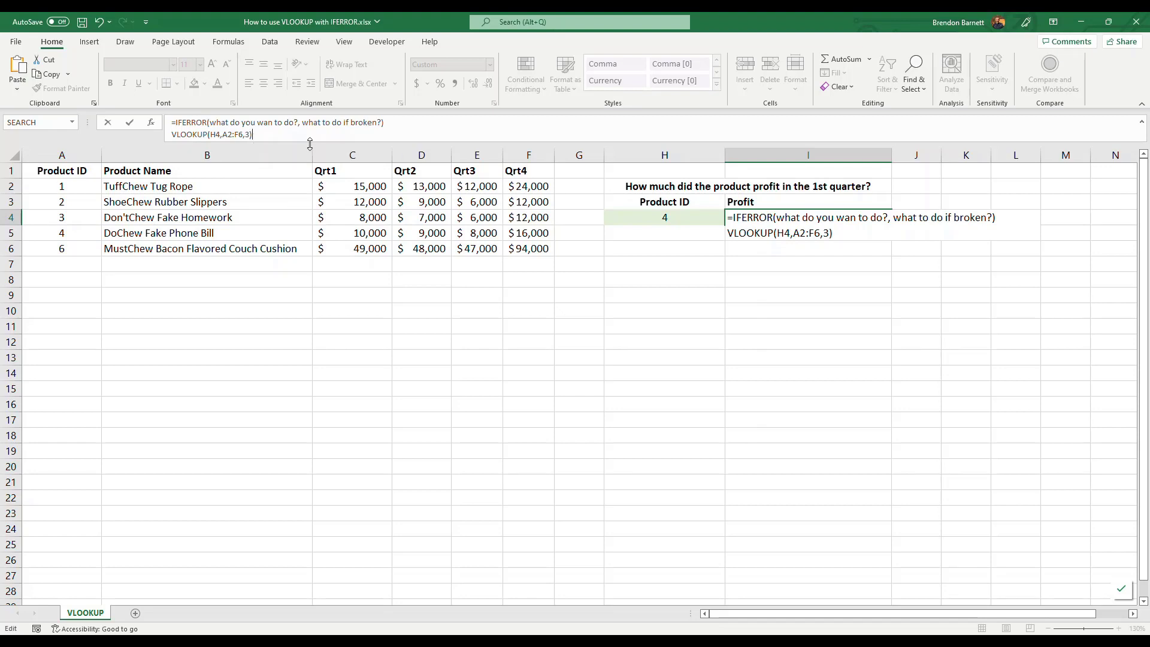
- Copy the IFERROR placeholder text without its equals sign, remove it from I4, and enter the formula as =VLOOKUP(H4,A2:F6,3)
{"action": "left_click_drag", "start_coordinate": [403, 127], "coordinate": [175, 123]}
{"action": "key", "text": "ctrl+c"}
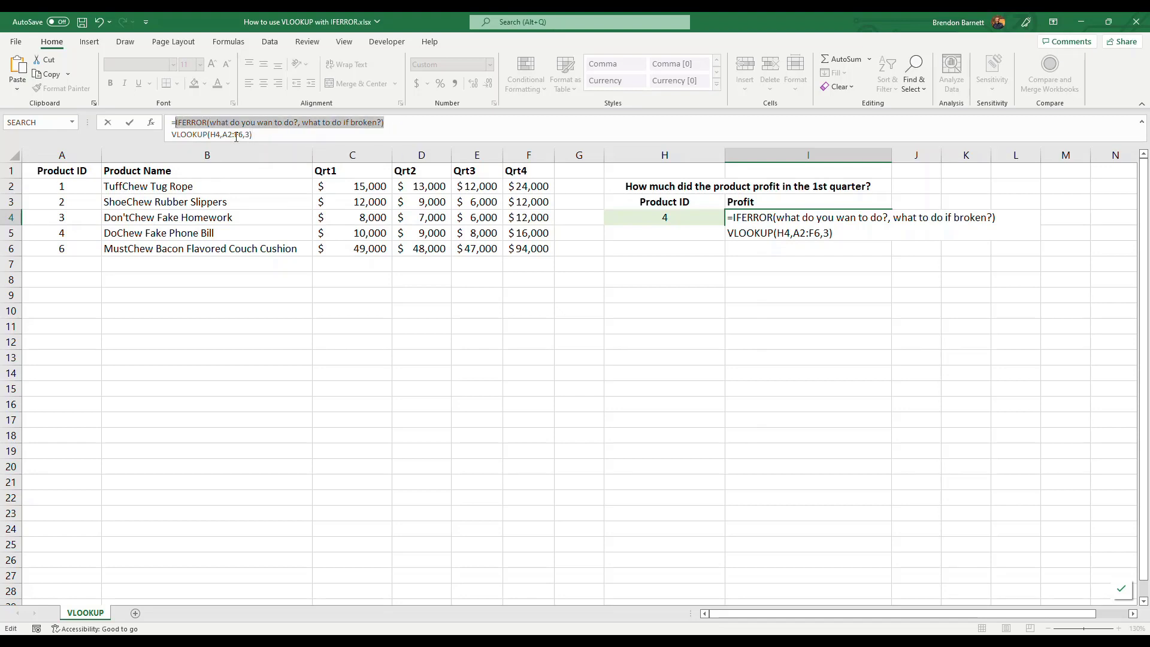
{"action": "key", "text": "BackSpace"}
{"action": "key", "text": "Delete"}
{"action": "key", "text": "Return"}
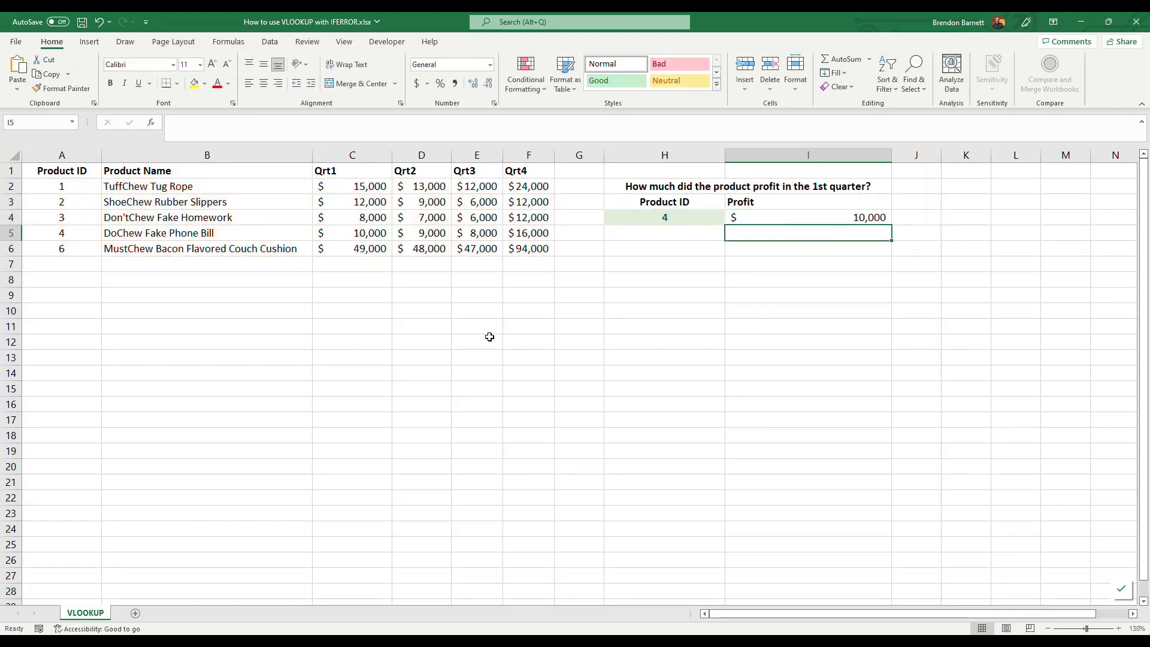
{"action": "left_click", "coordinate": [833, 217]}
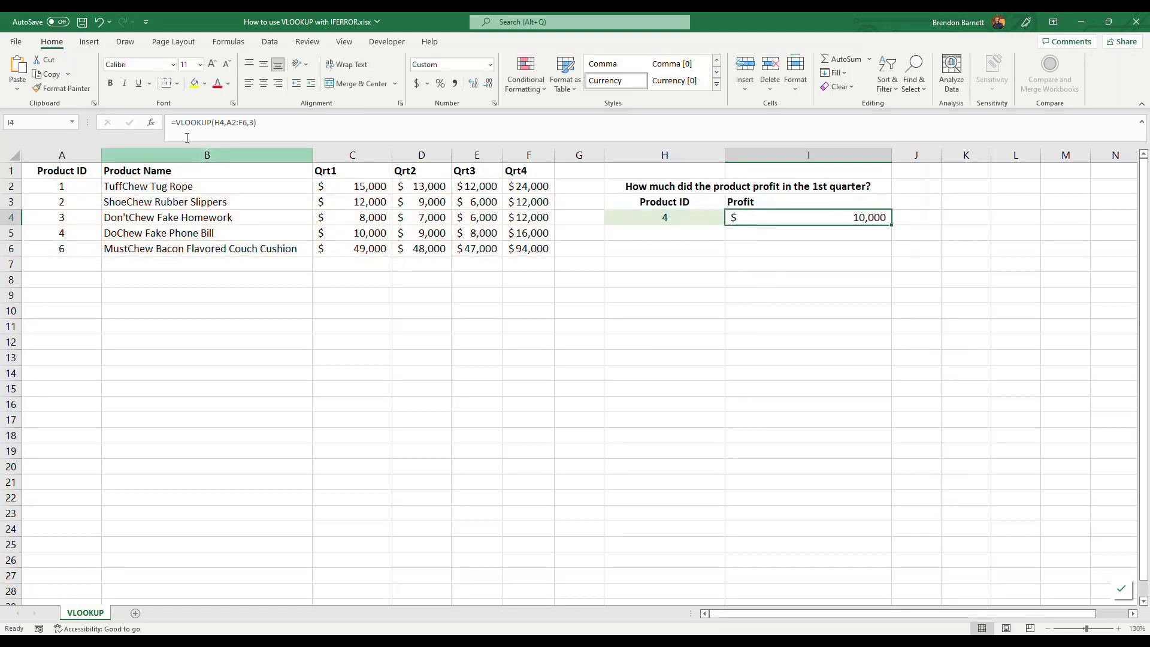
{"action": "double_click", "coordinate": [218, 123]}
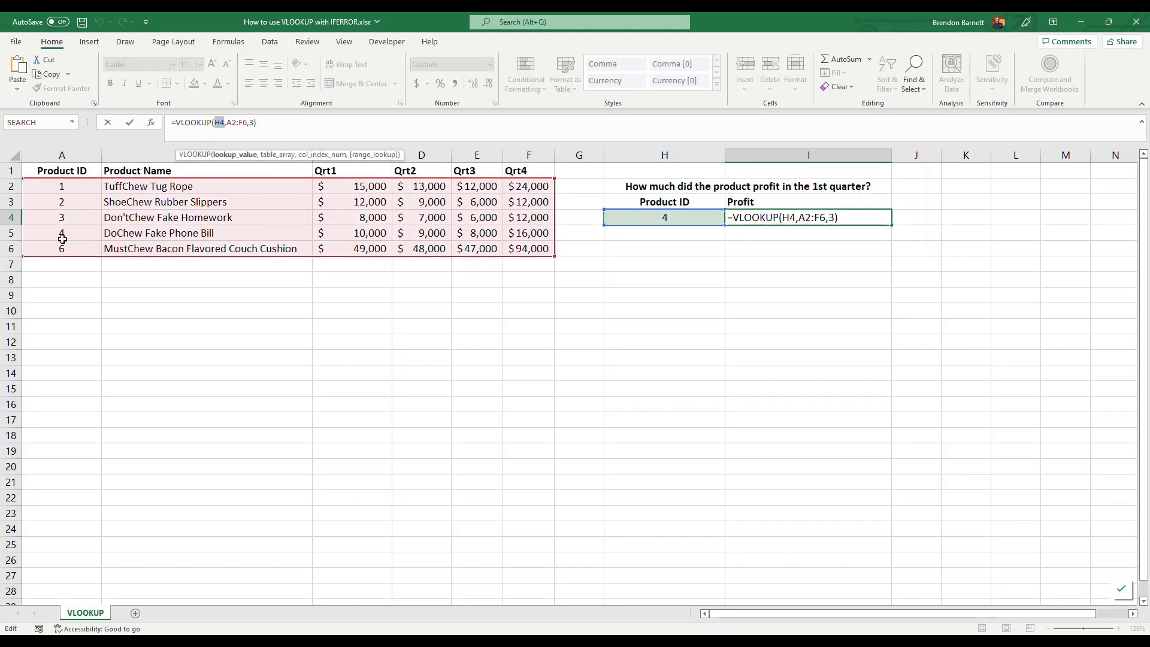
{"action": "left_click", "coordinate": [11, 233]}
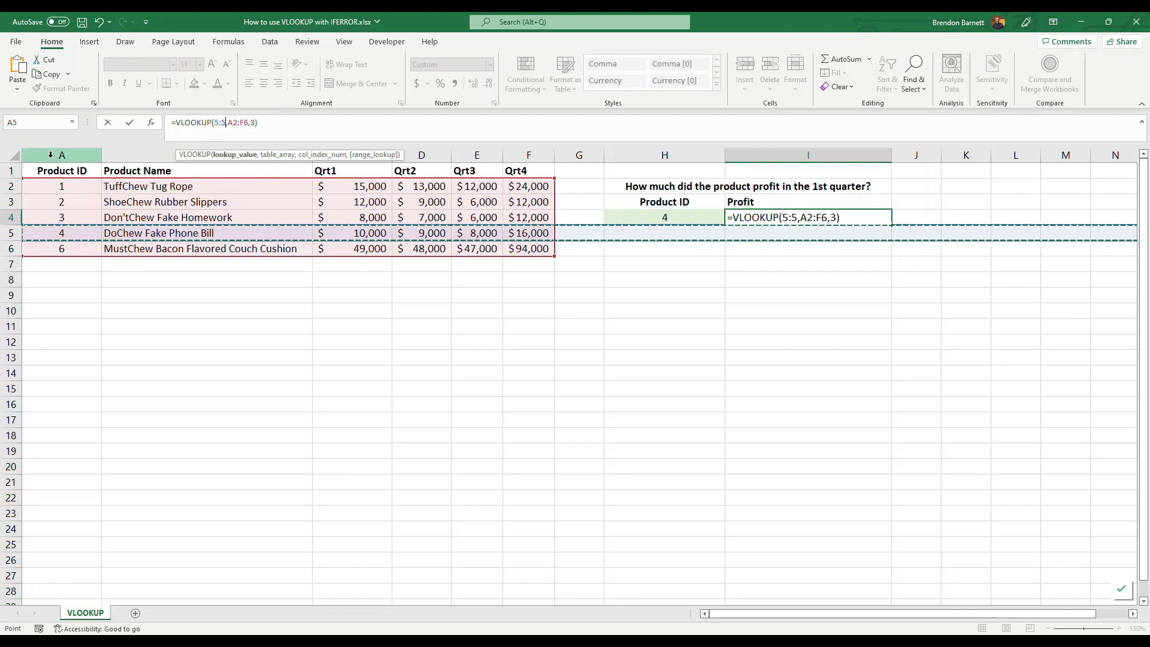
{"action": "left_click", "coordinate": [287, 157]}
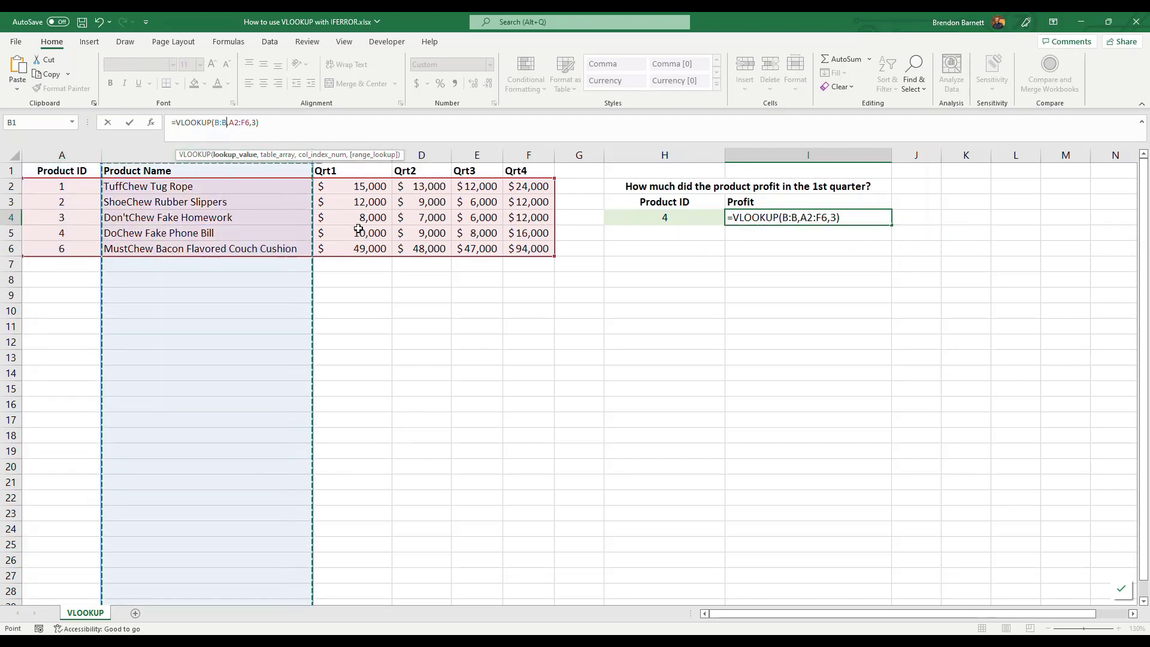
{"action": "left_click", "coordinate": [358, 231]}
{"action": "key", "text": "Return"}
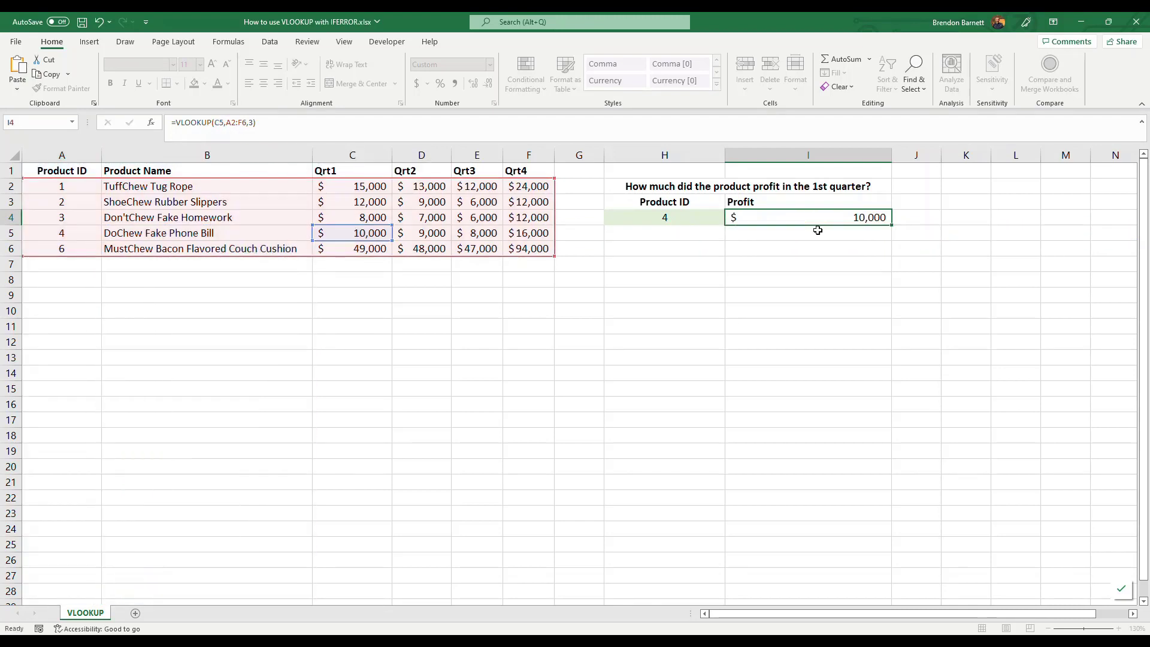
{"action": "key", "text": "Escape"}
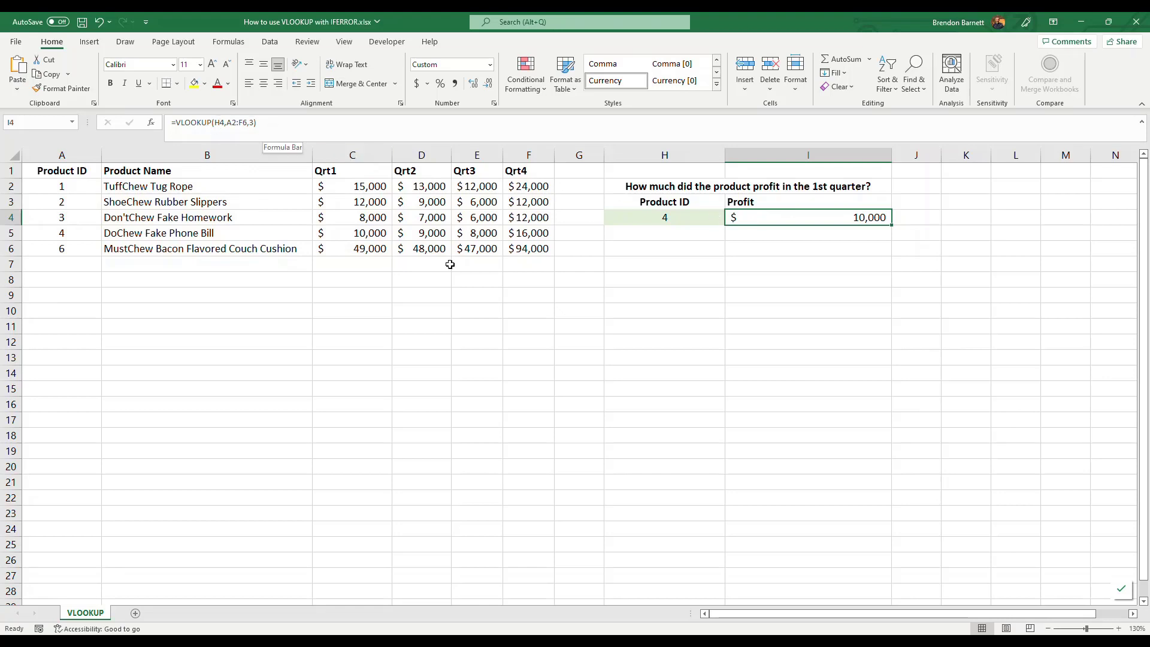
- Replace the lookup Product ID in cell H4 with A
{"action": "left_click", "coordinate": [688, 223]}
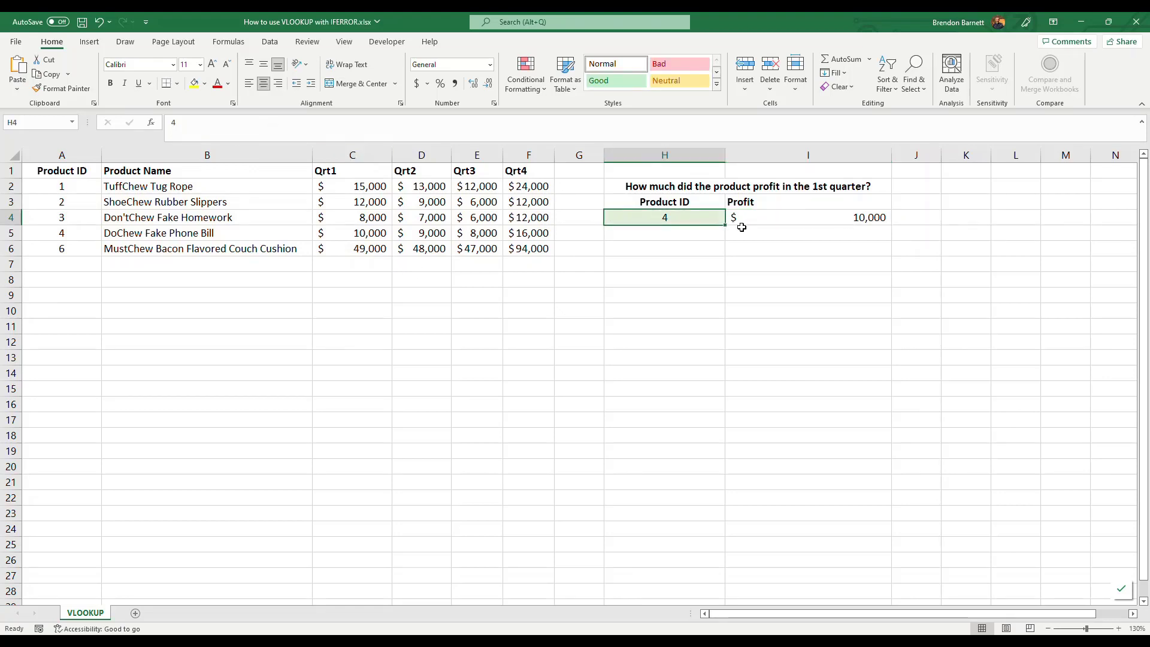
{"action": "type", "text": "A"}
{"action": "key", "text": "Return"}
- Paste the copied IFERROR placeholder text on its own line above the VLOOKUP in cell I4's formula
{"action": "left_click", "coordinate": [868, 220]}
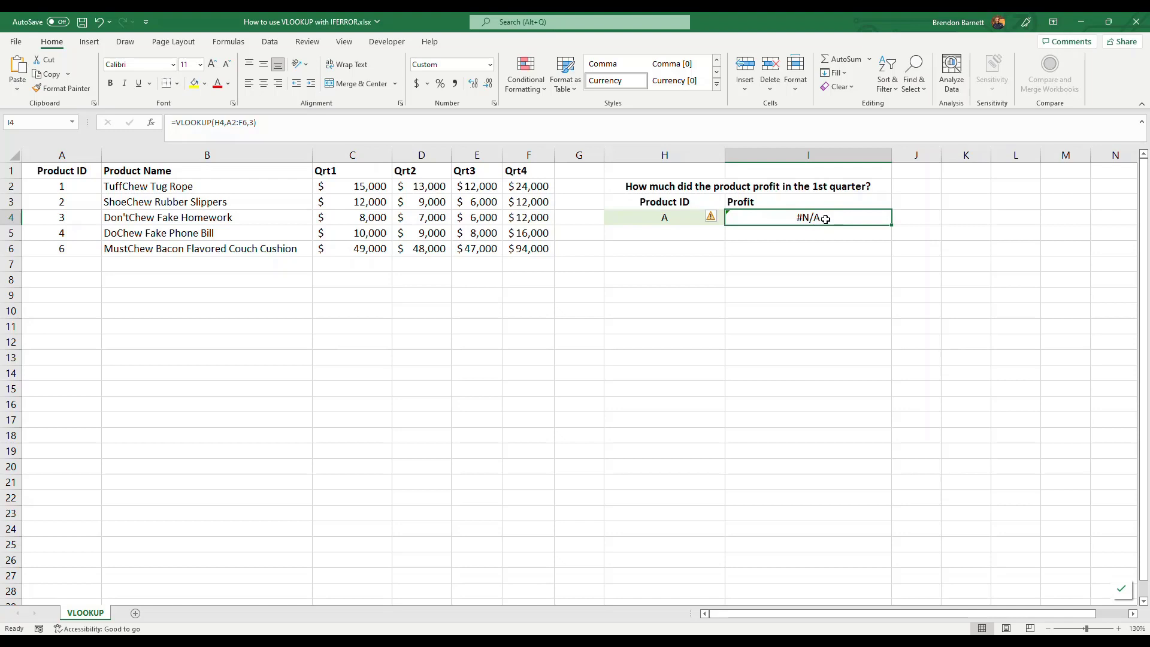
{"action": "left_click", "coordinate": [184, 133]}
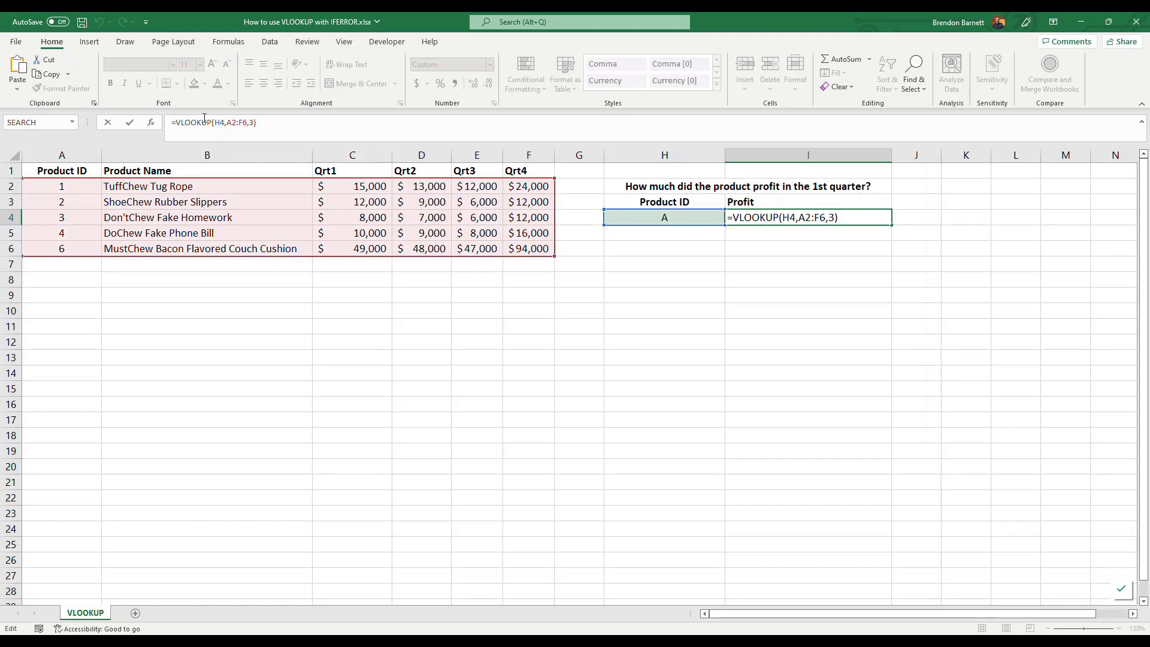
{"action": "key", "text": "alt+Return"}
{"action": "key", "text": "alt+Return"}
{"action": "key", "text": "Up"}
{"action": "key", "text": "ctrl+v"}
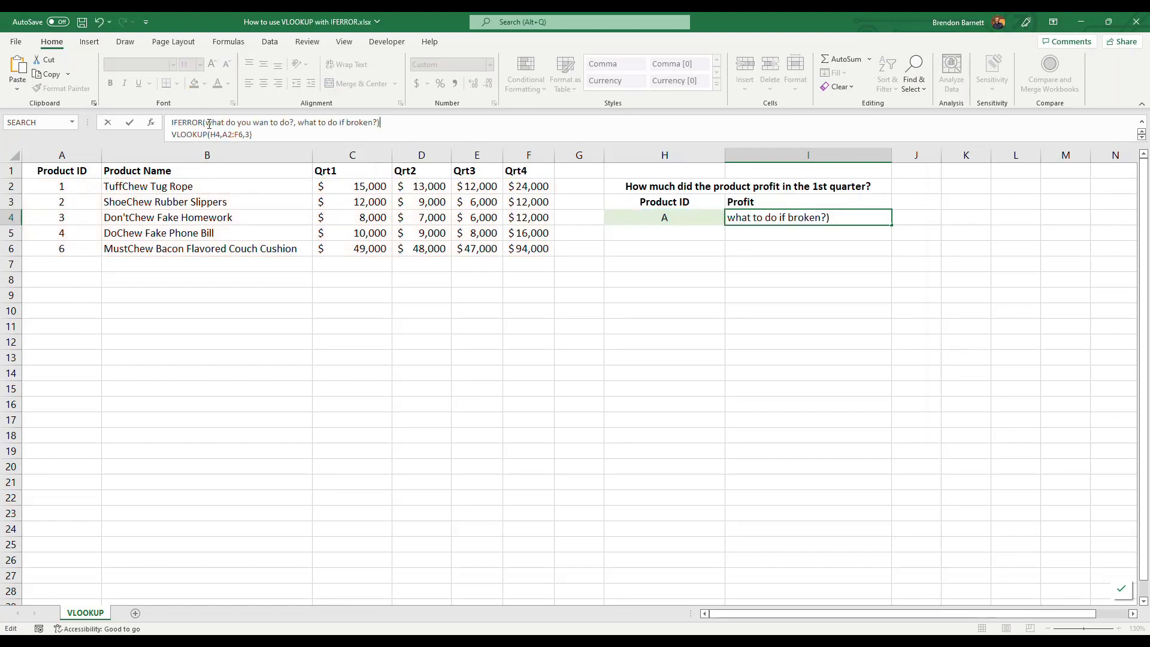
- Move VLOOKUP(H4,A2:F6,3) into the IFERROR's first argument, replacing the placeholder "what do you wan to do?"
{"action": "left_click_drag", "start_coordinate": [208, 122], "coordinate": [378, 122]}
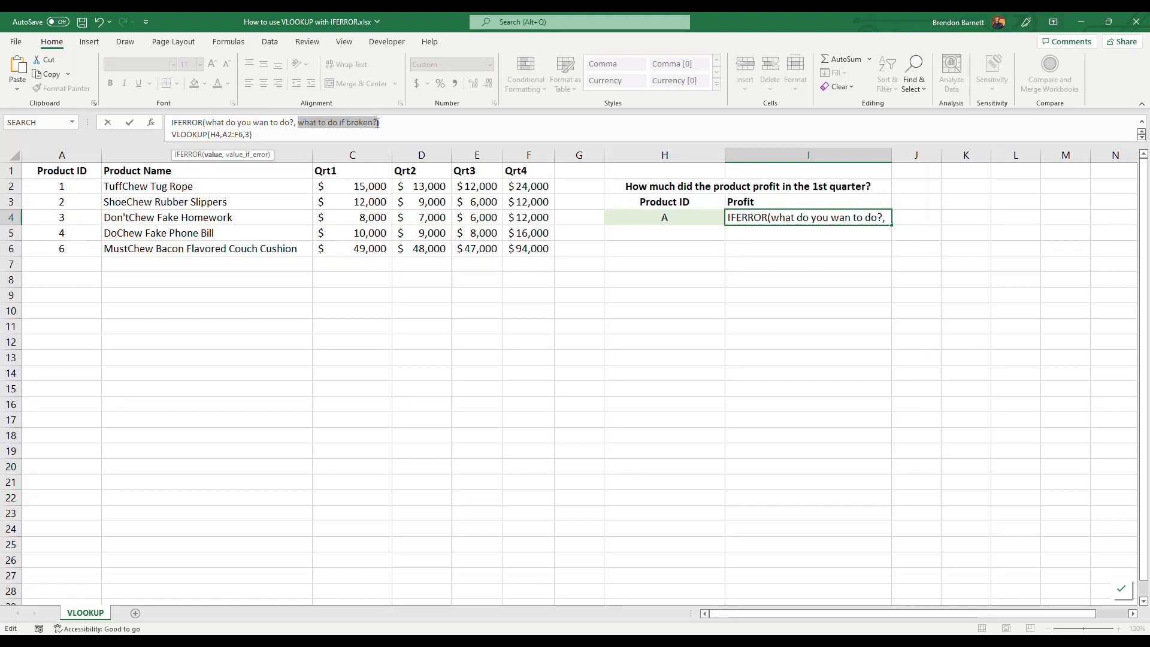
{"action": "left_click", "coordinate": [354, 123]}
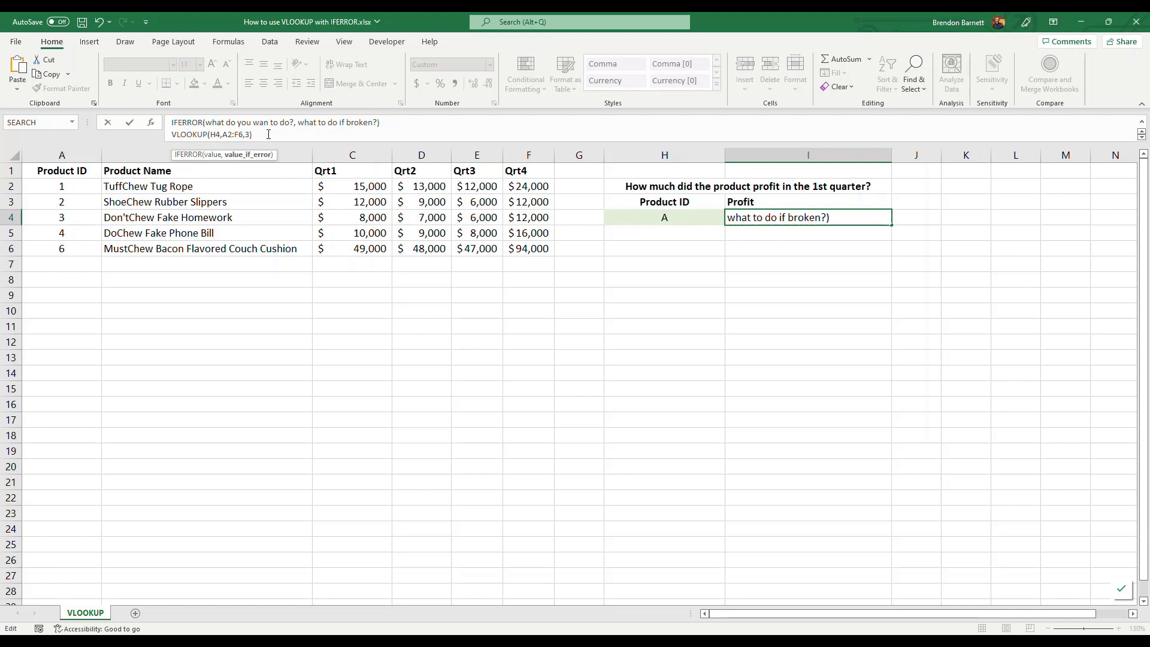
{"action": "left_click_drag", "start_coordinate": [208, 122], "coordinate": [291, 141]}
{"action": "key", "text": "ctrl+x"}
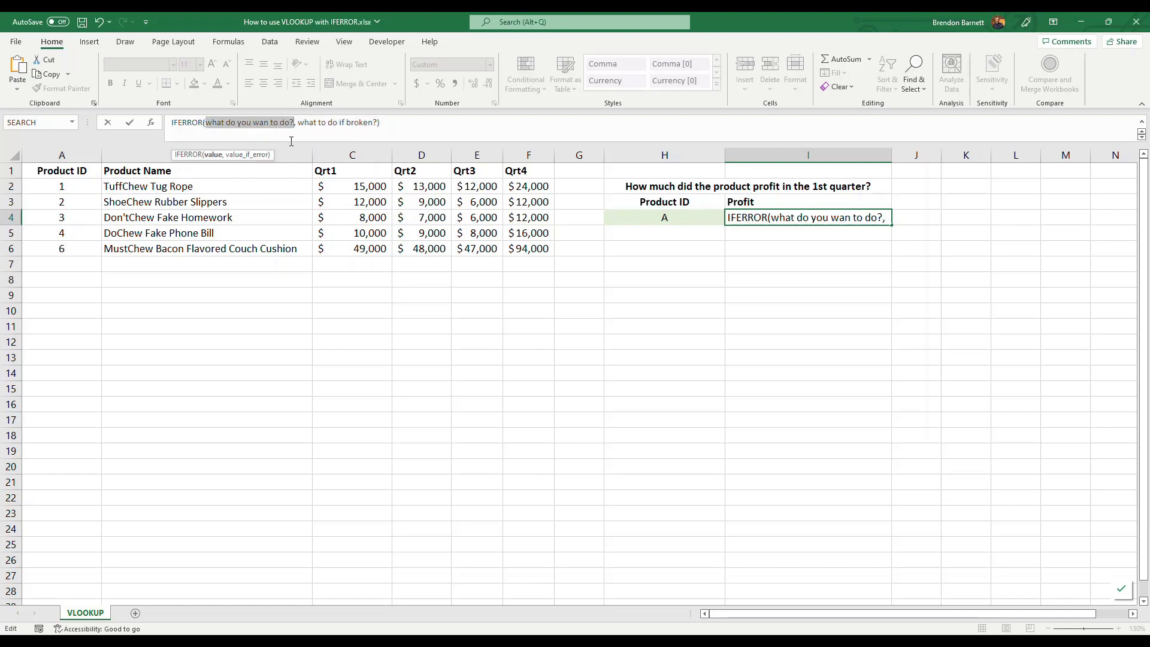
{"action": "key", "text": "ctrl+v"}
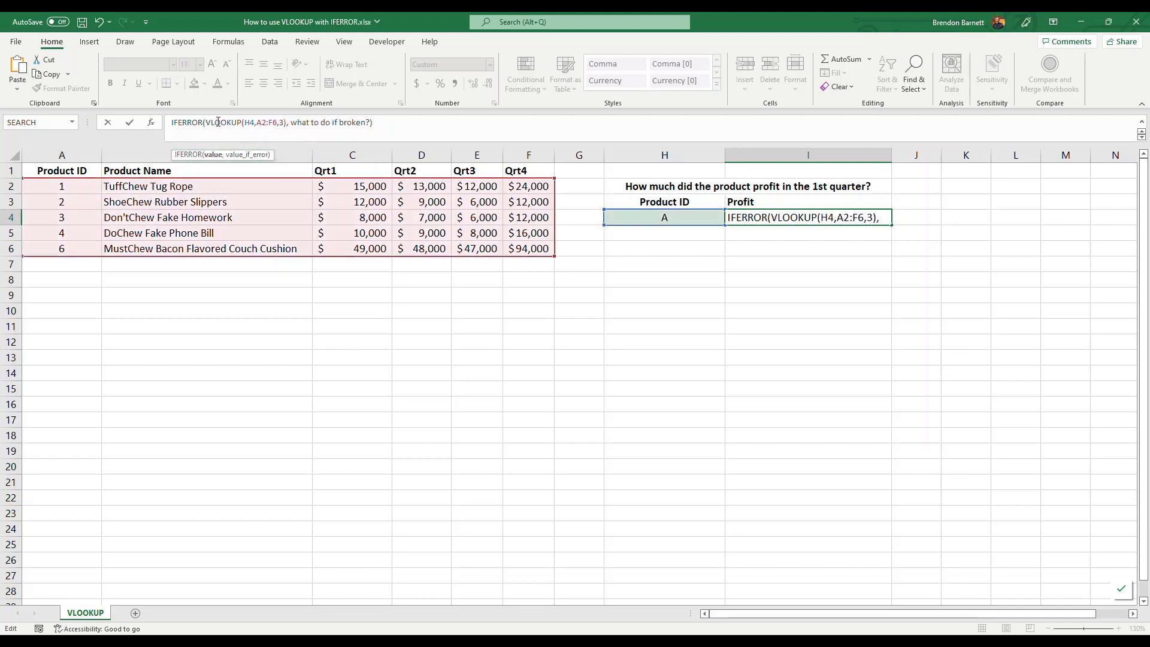
- Replace the IFERROR's second placeholder argument with "Busted!" and put an equals sign in front of IFERROR
{"action": "left_click_drag", "start_coordinate": [287, 123], "coordinate": [371, 123]}
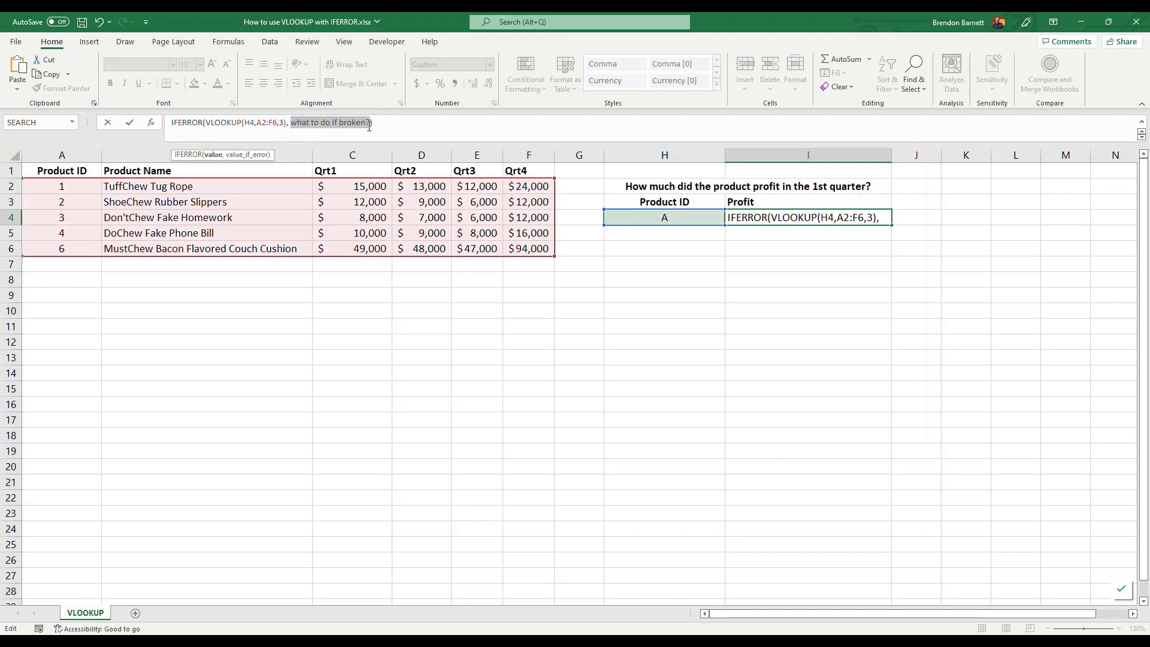
{"action": "type", "text": "\""}
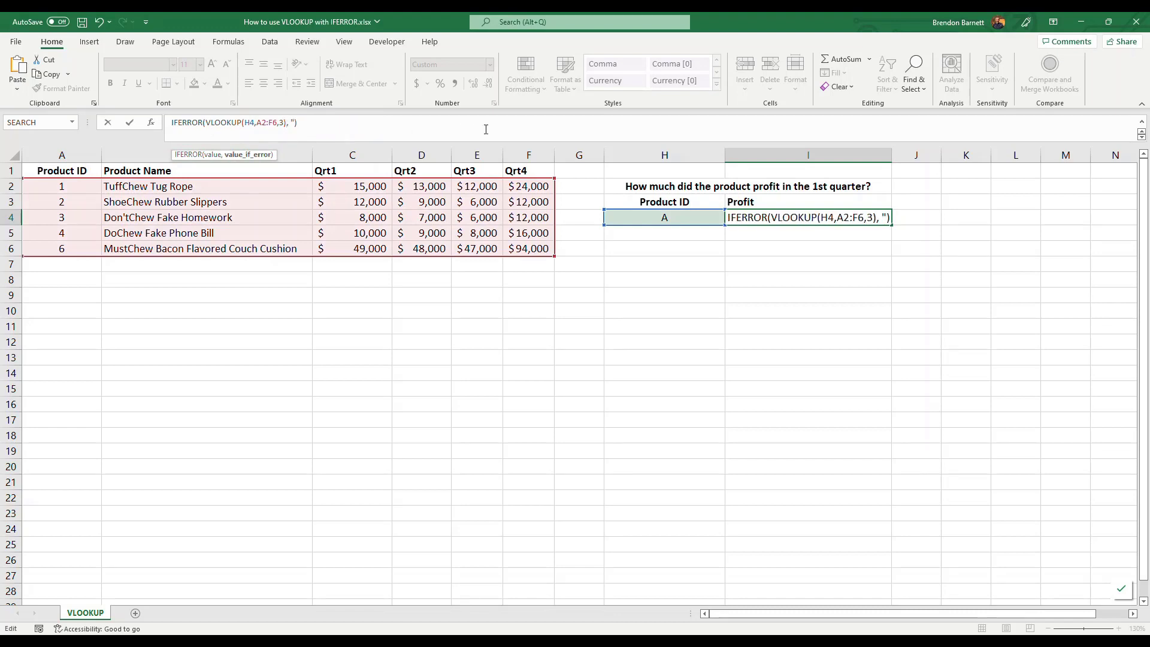
{"action": "type", "text": "Busy"}
{"action": "key", "text": "BackSpace"}
{"action": "key", "text": "BackSpace"}
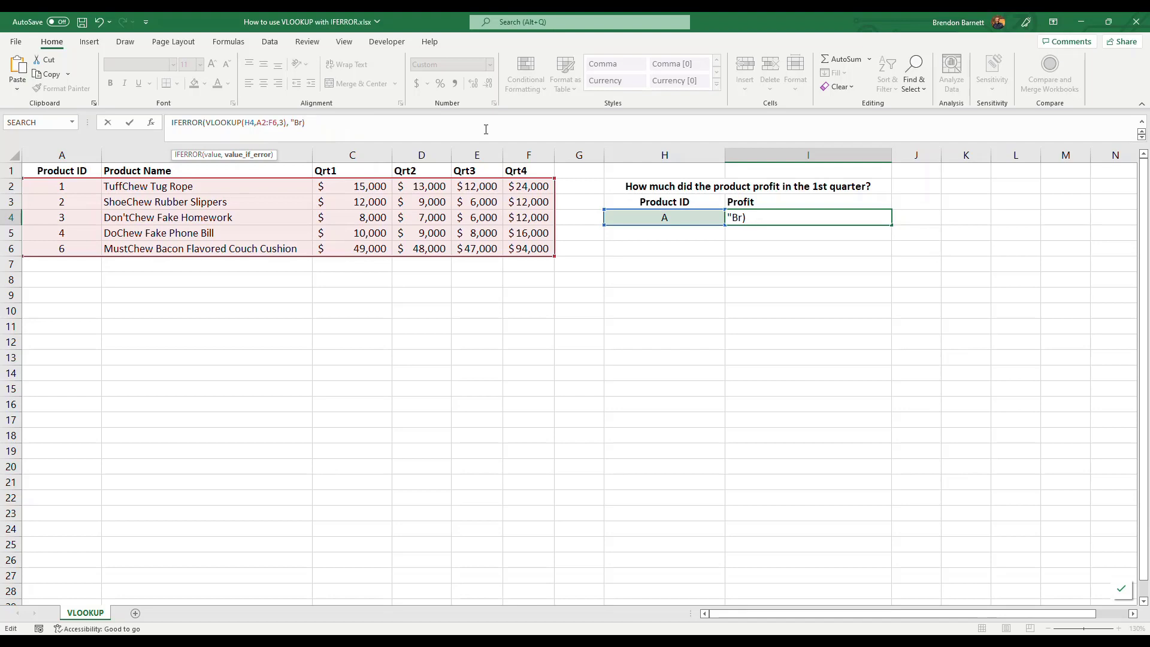
{"action": "type", "text": "sted!\""}
{"action": "left_click", "coordinate": [174, 122]}
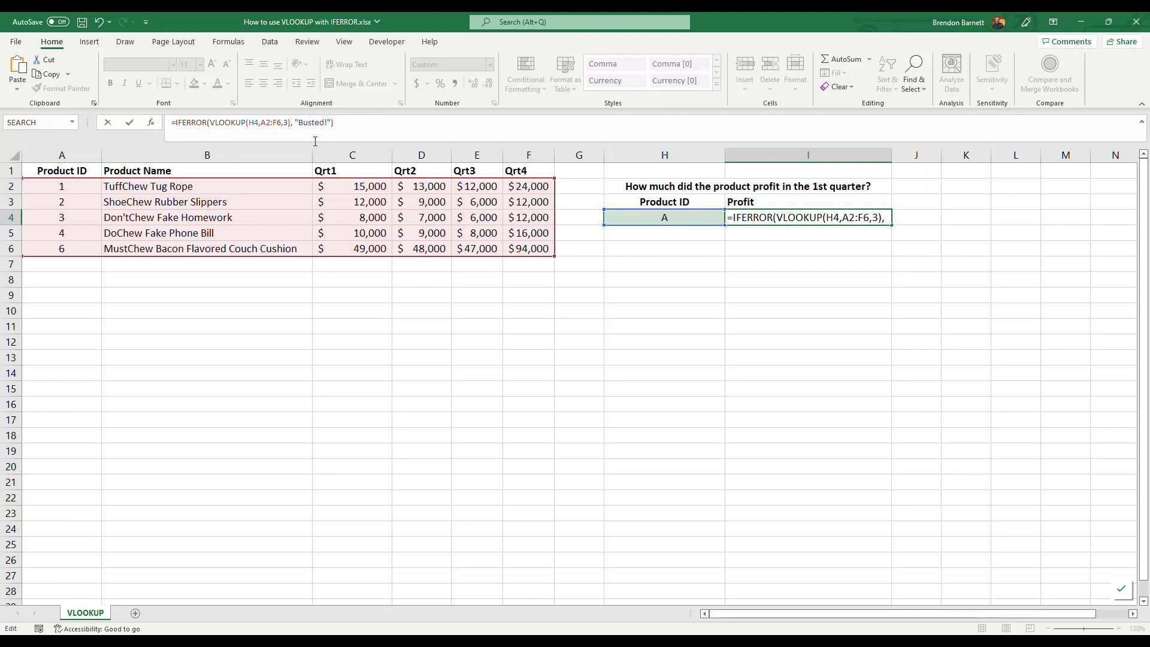
- Examine the nested VLOOKUP argument and the "Busted!" error value in the IFERROR formula
{"action": "left_click_drag", "start_coordinate": [176, 124], "coordinate": [292, 125]}
{"action": "left_click", "coordinate": [222, 128]}
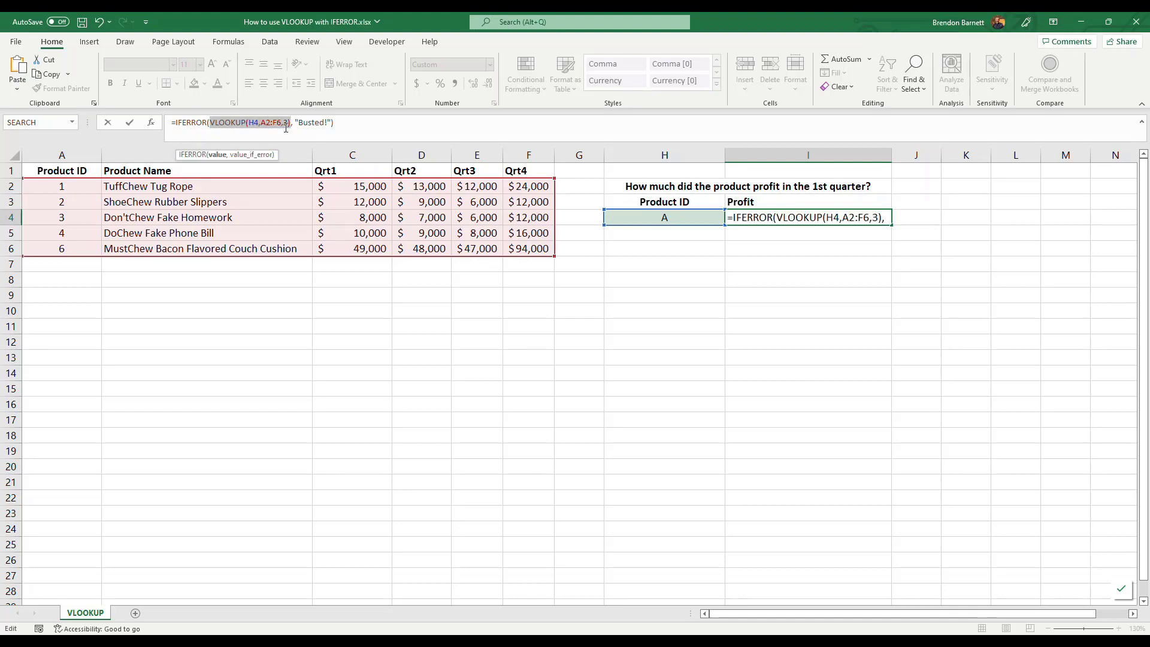
{"action": "left_click", "coordinate": [293, 124]}
{"action": "left_click", "coordinate": [341, 124]}
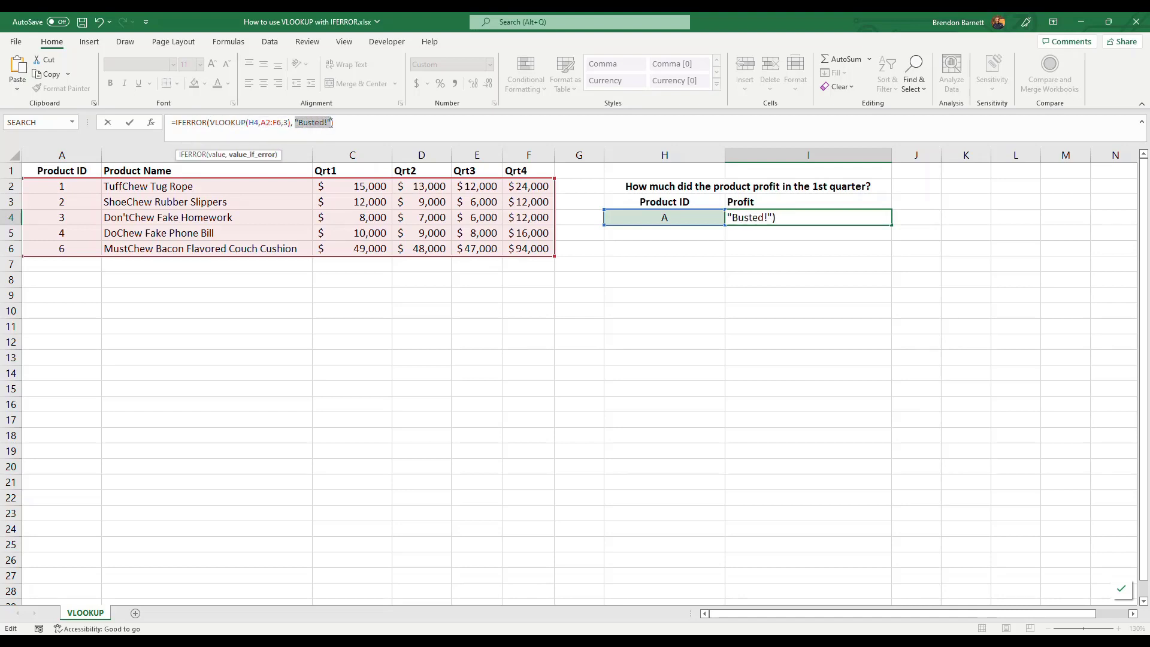
- Commit the IFERROR formula in I4 and test it by setting the Product ID in H4 to 2
{"action": "key", "text": "Return"}
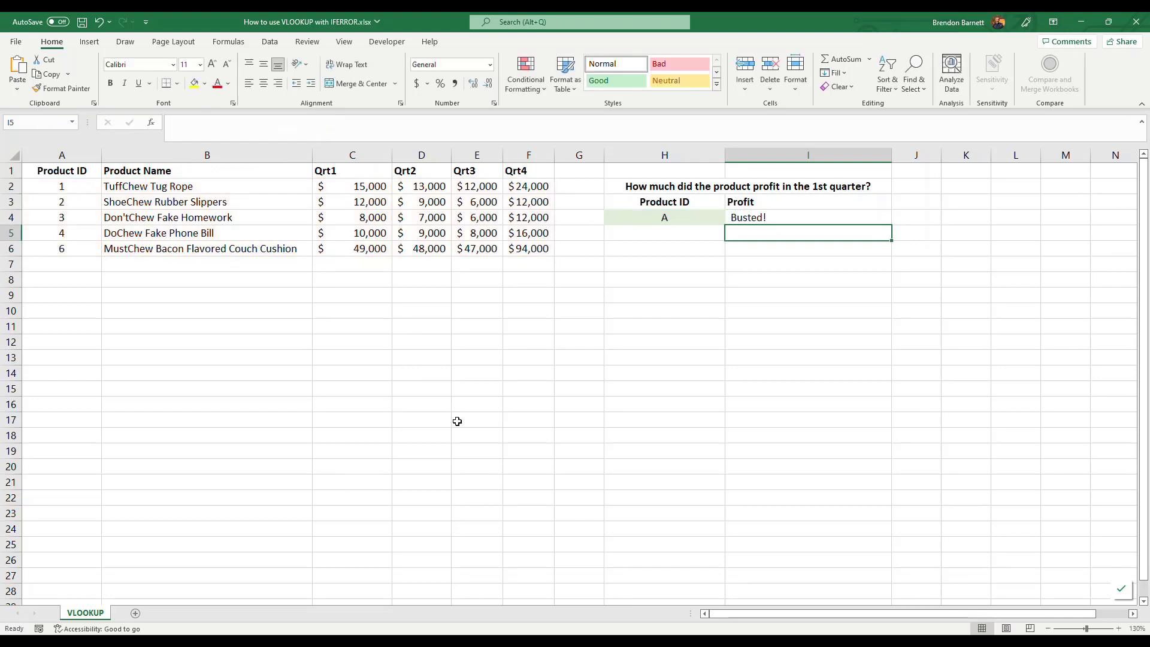
{"action": "left_click", "coordinate": [759, 218]}
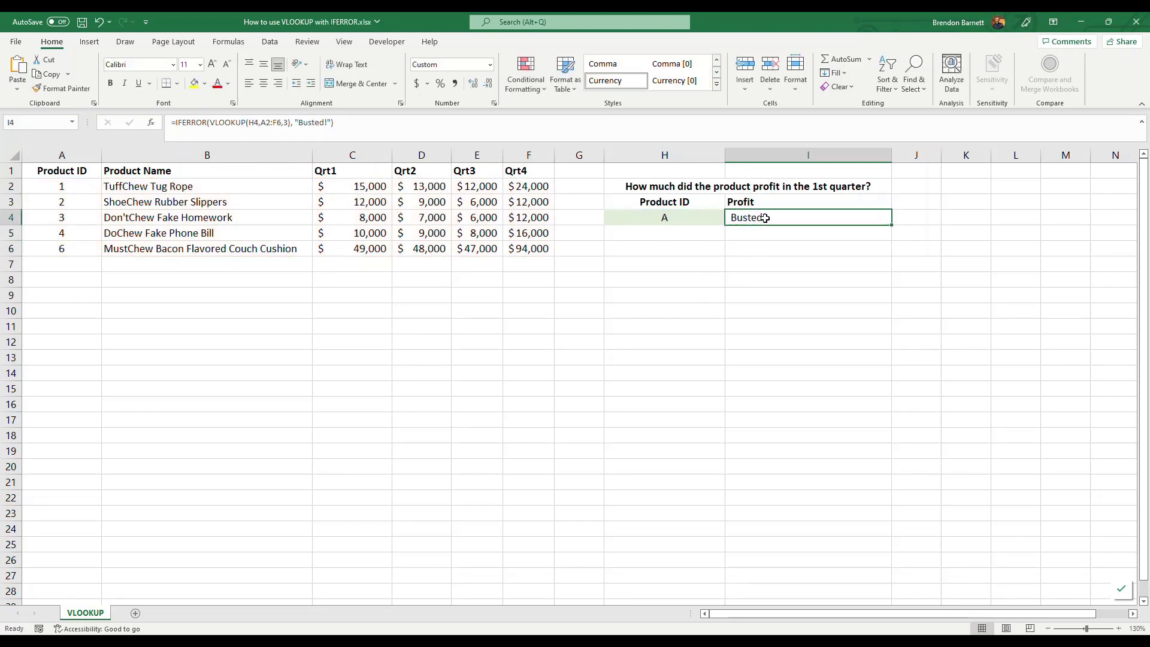
{"action": "left_click", "coordinate": [689, 218]}
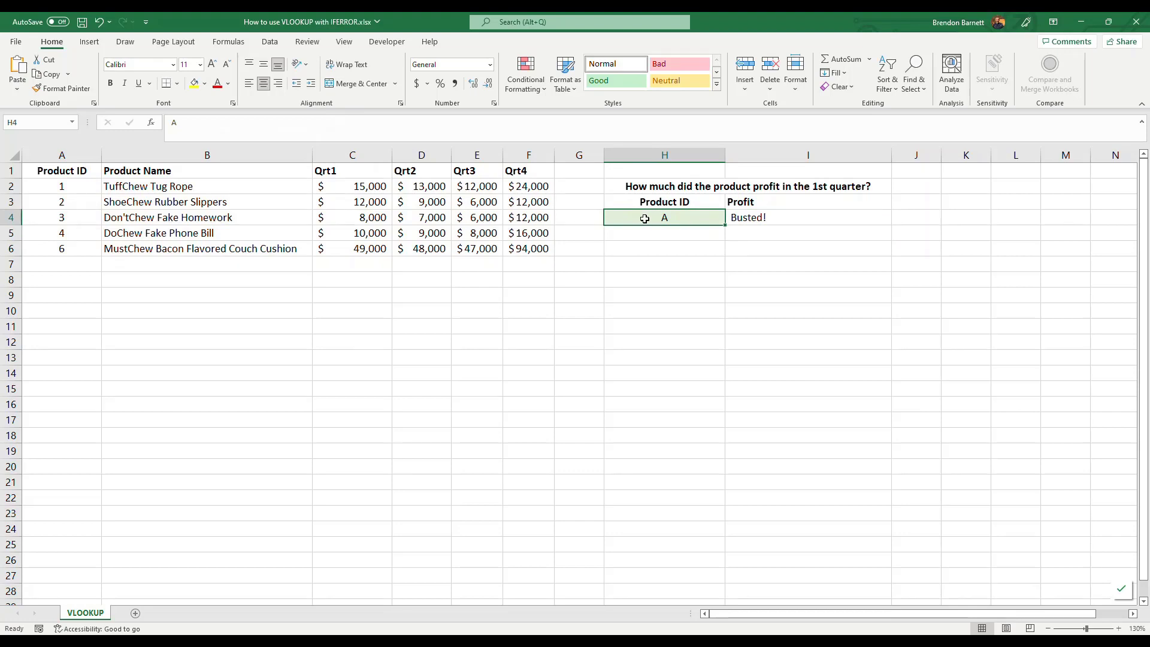
{"action": "type", "text": "2"}
{"action": "key", "text": "Return"}
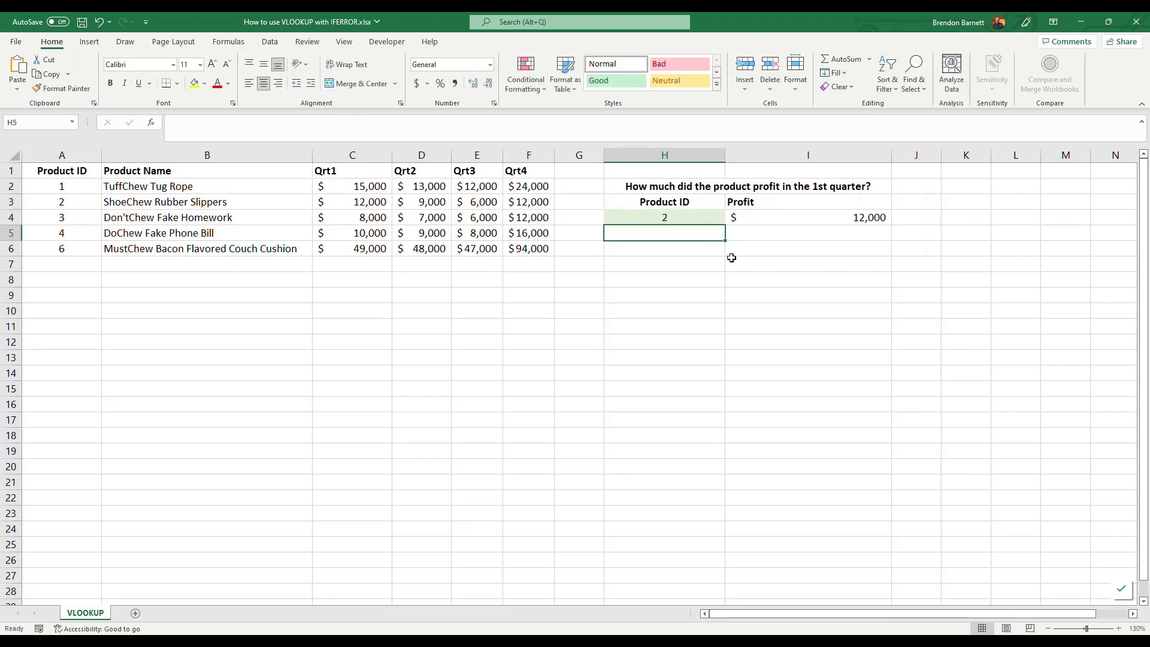
- Compare the profit returned in I4 with the Qrt1 figure for product ID 2 in the source table
{"action": "left_click", "coordinate": [684, 220]}
{"action": "left_click", "coordinate": [802, 222]}
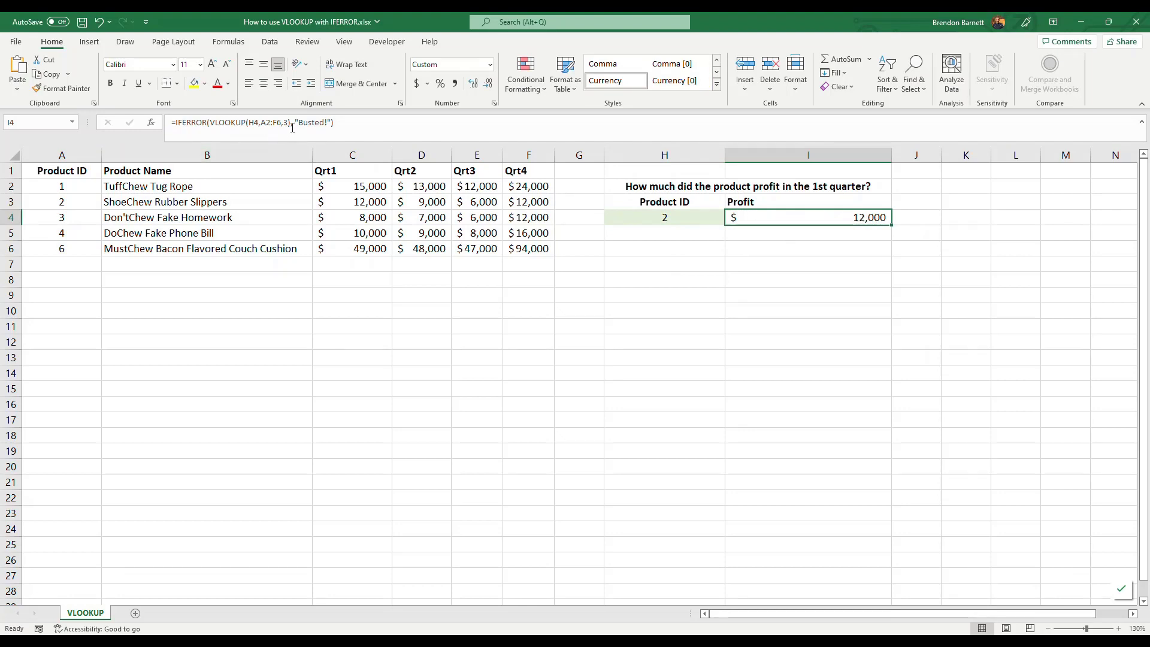
{"action": "left_click", "coordinate": [688, 219]}
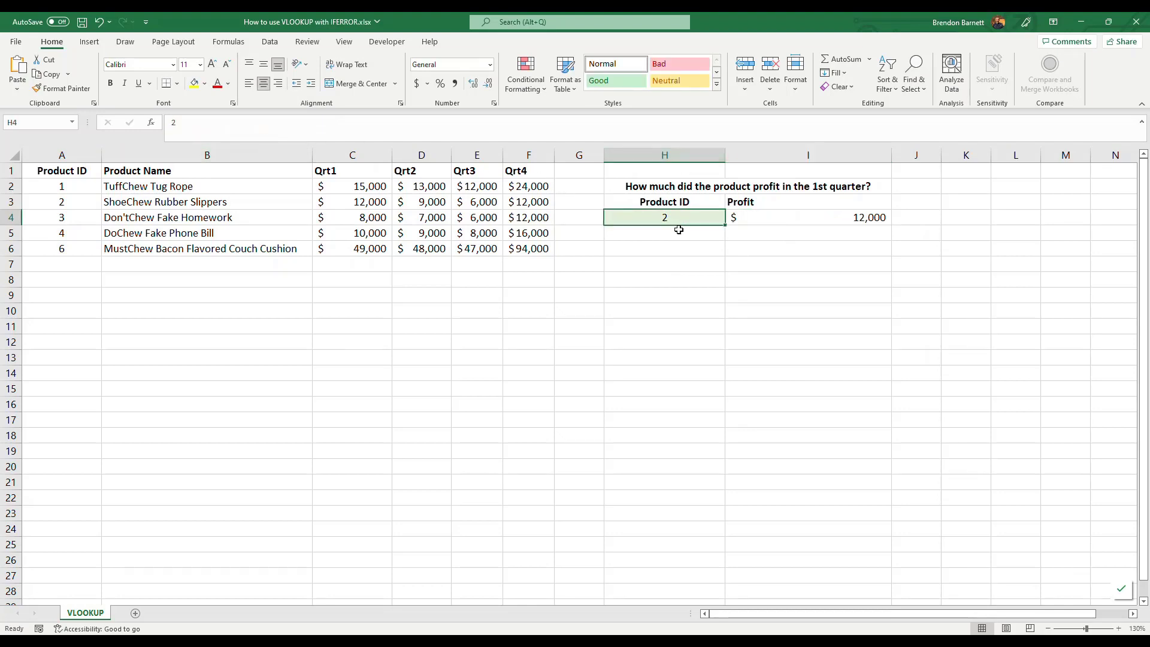
{"action": "left_click", "coordinate": [751, 216]}
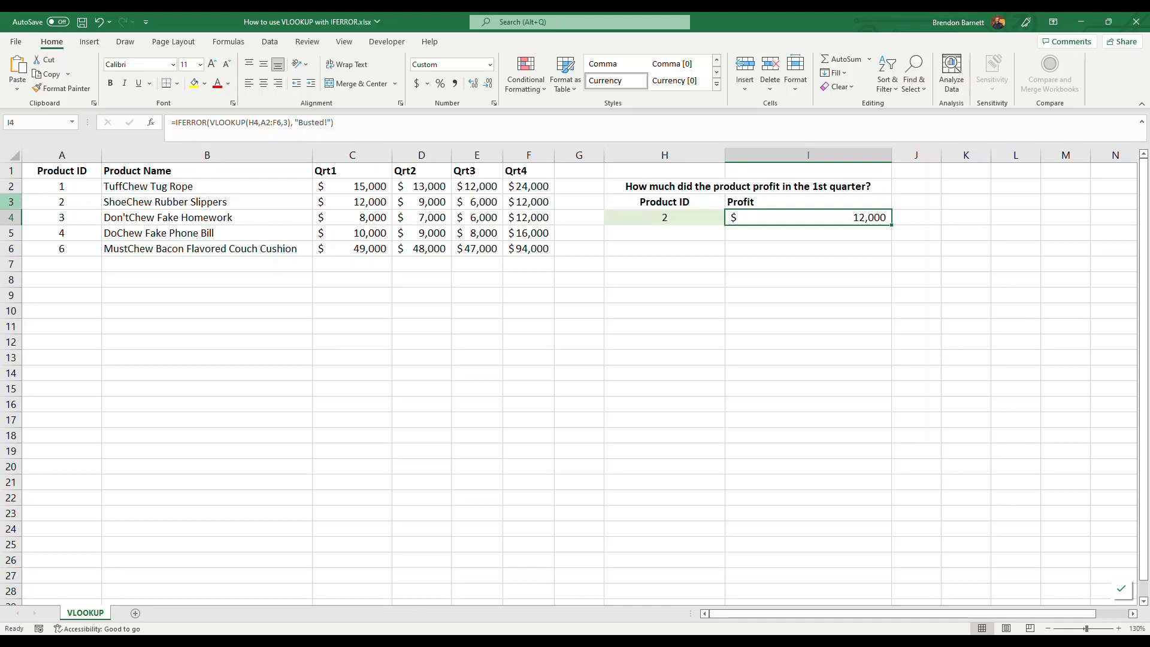
{"action": "left_click", "coordinate": [368, 205]}
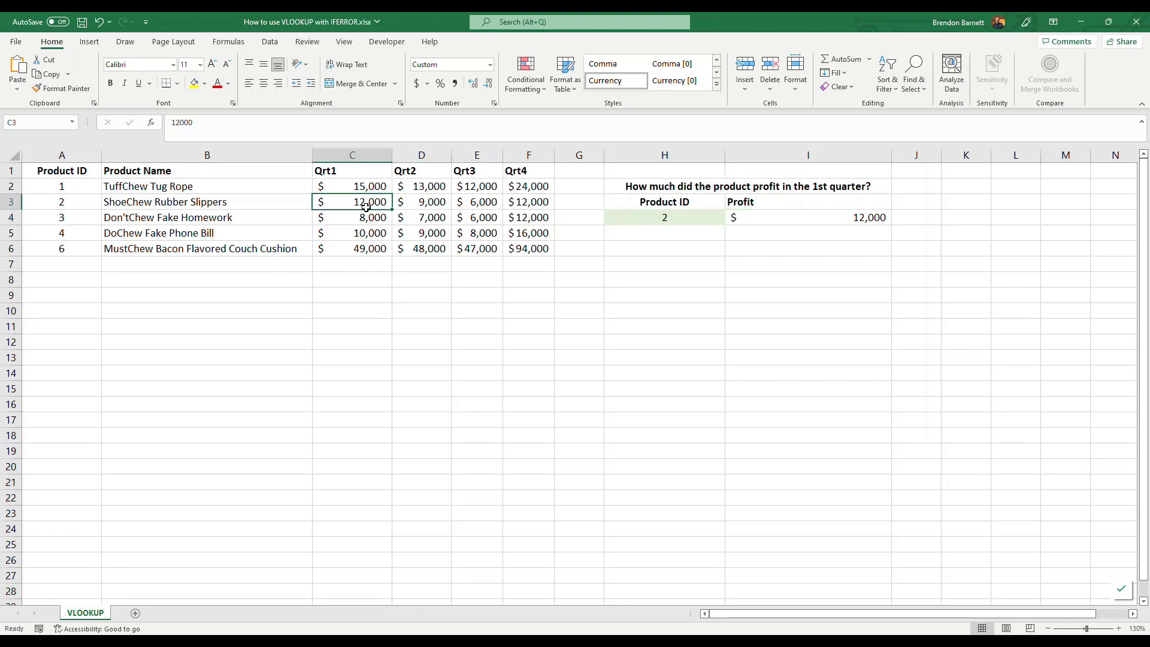
{"action": "left_click", "coordinate": [818, 222]}
{"action": "left_click", "coordinate": [579, 357]}
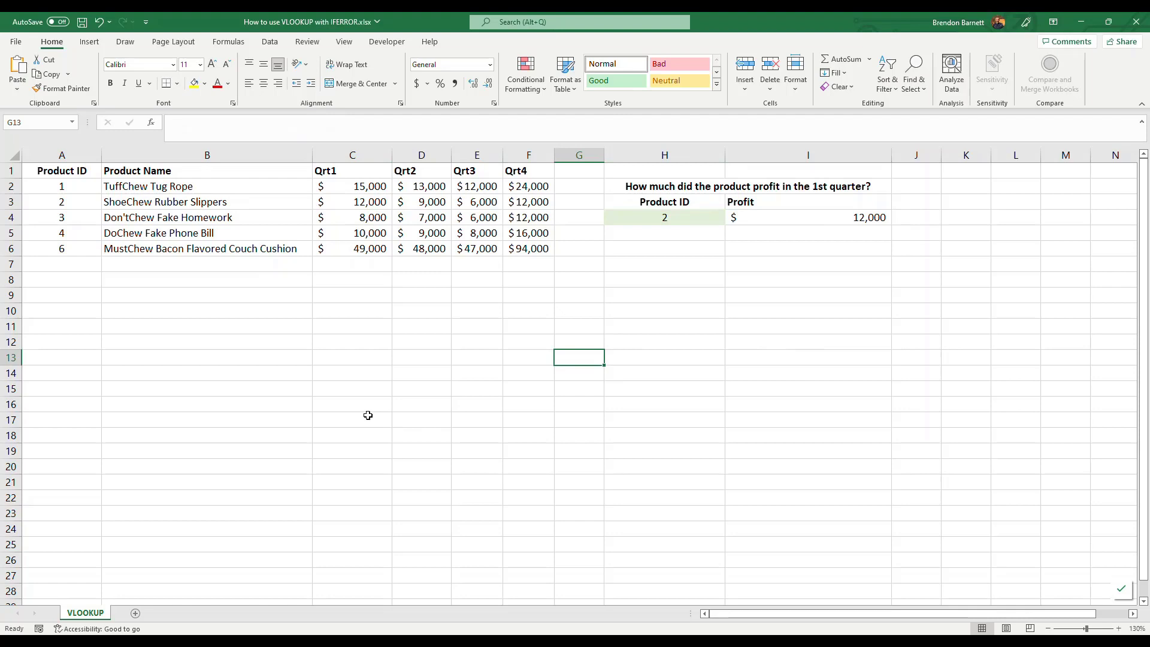
- Open the formula in I4 and examine its IFERROR and VLOOKUP portion
{"action": "left_click", "coordinate": [824, 218]}
{"action": "left_click", "coordinate": [177, 122]}
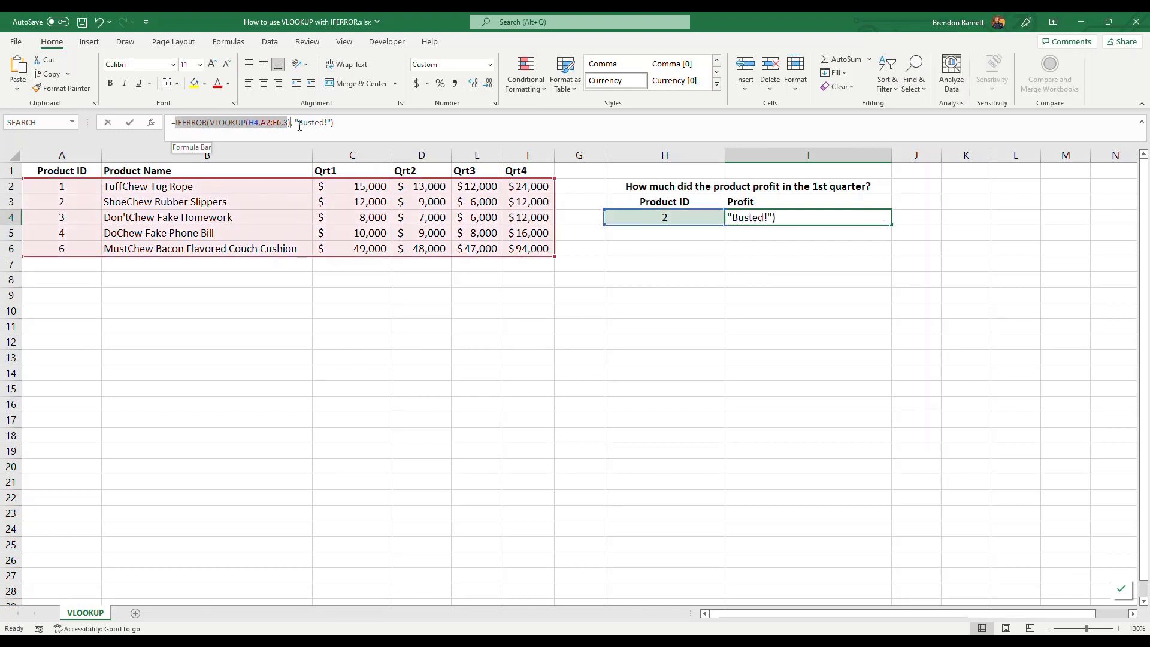